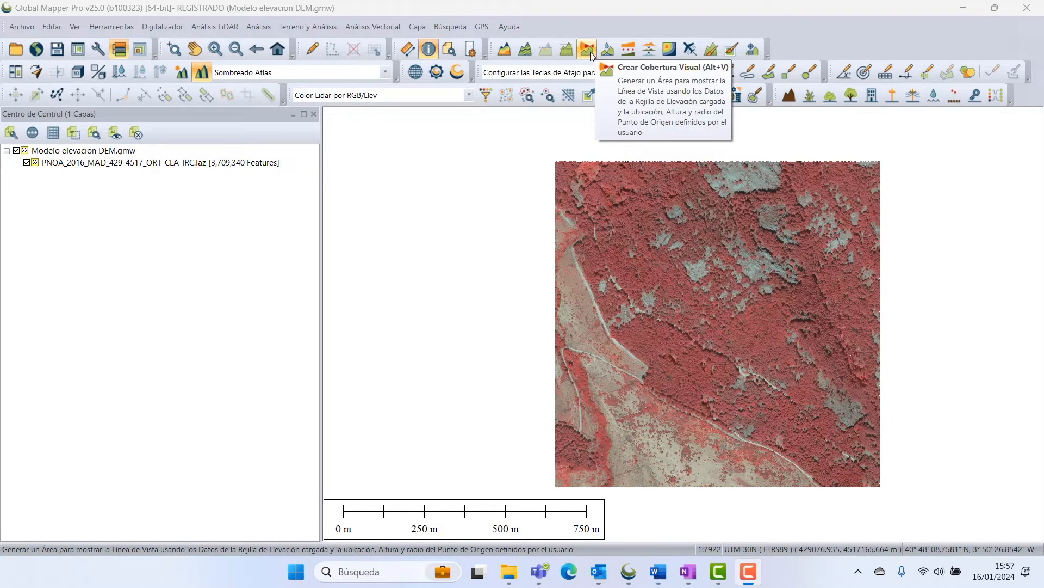
pyautogui.click(234, 28)
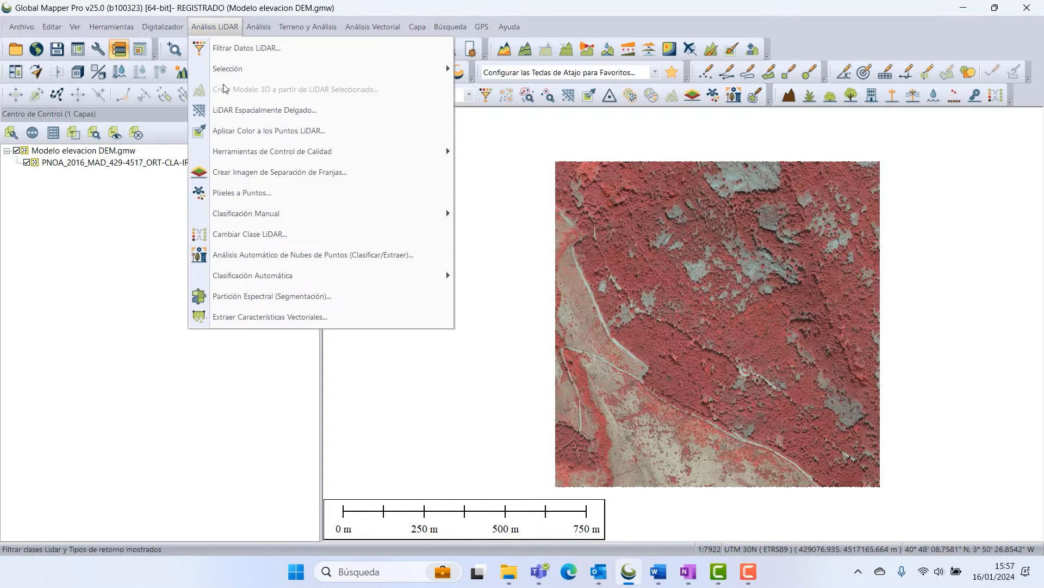
pyautogui.moveTo(259, 27)
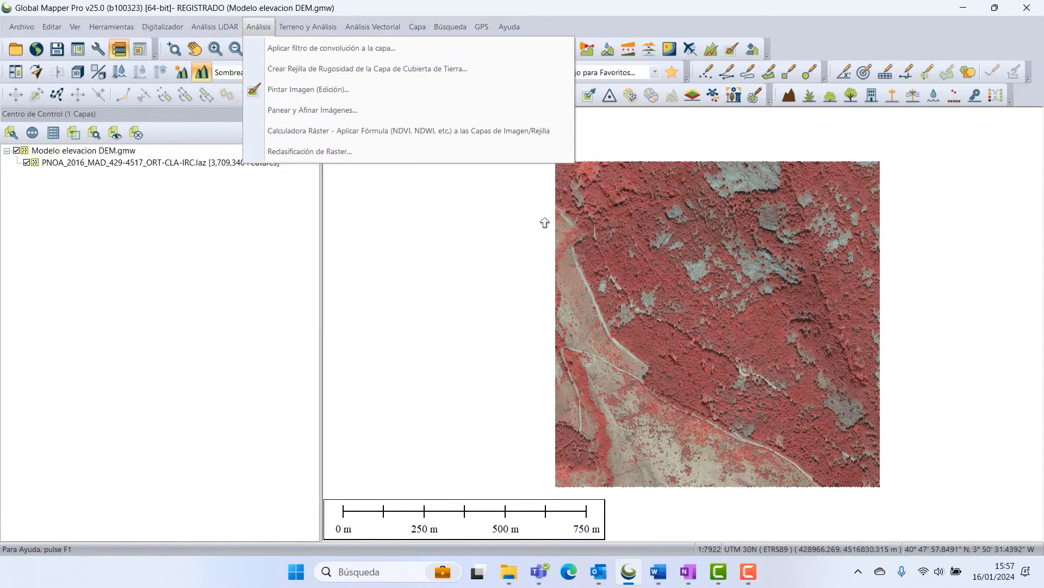
pyautogui.click(710, 147)
pyautogui.moveTo(713, 144); pyautogui.dragTo(712, 206)
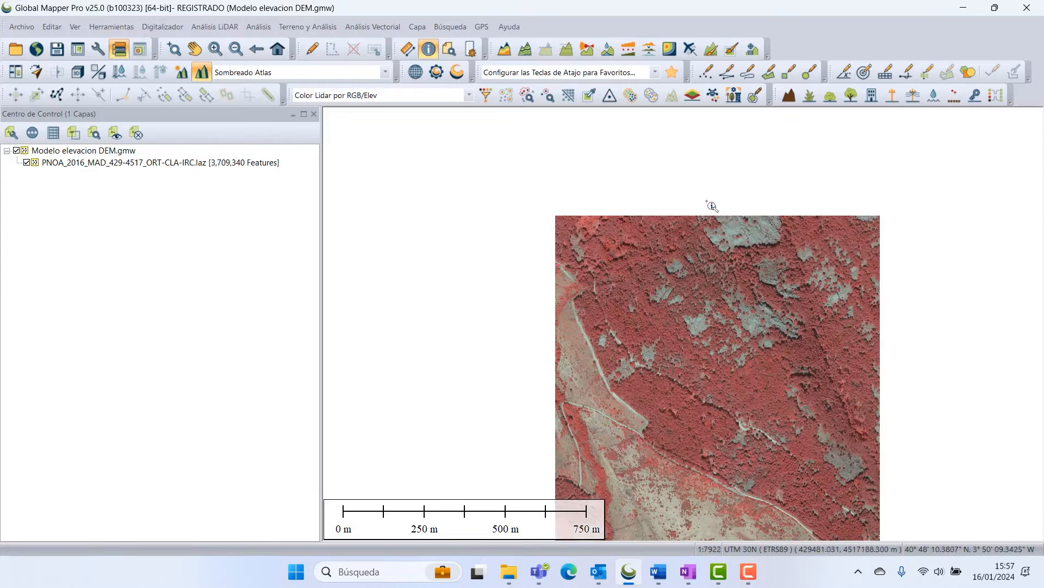
pyautogui.click(256, 49)
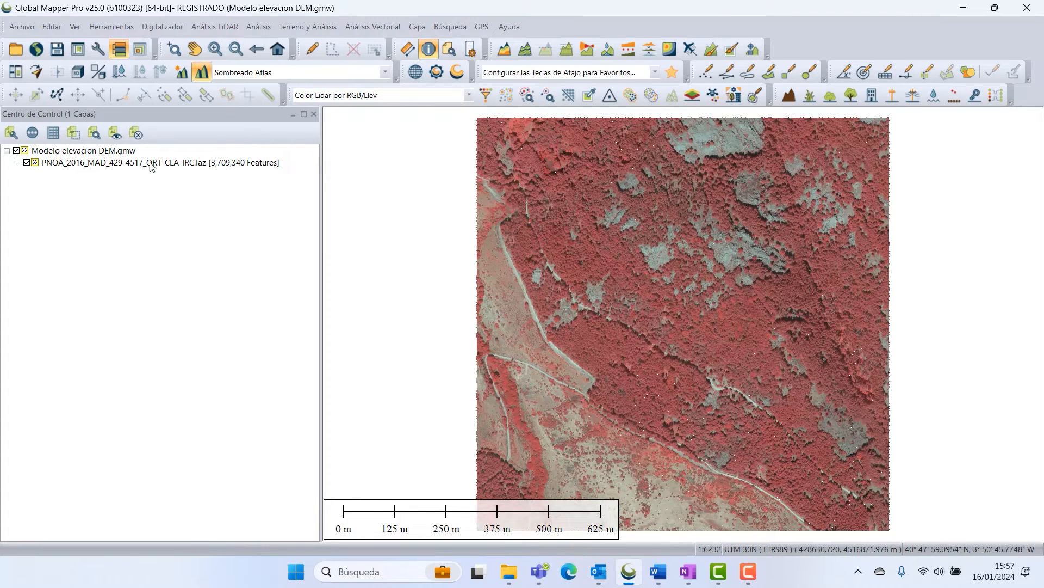
# Step: Examine the feature information of three LiDAR points in different parts of the cloud, checking each point's classification description
pyautogui.click(591, 285)
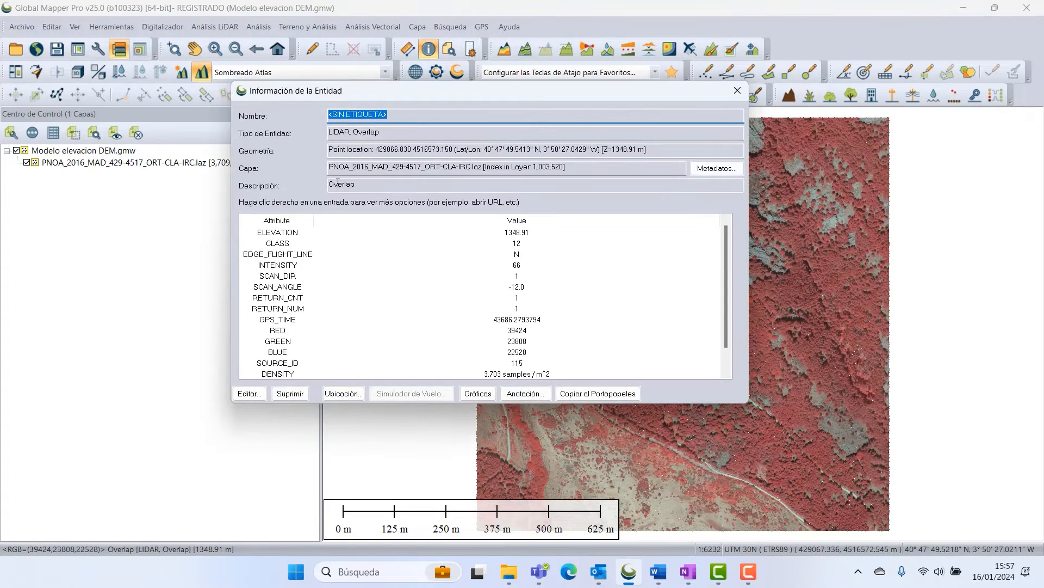
pyautogui.doubleClick(362, 187)
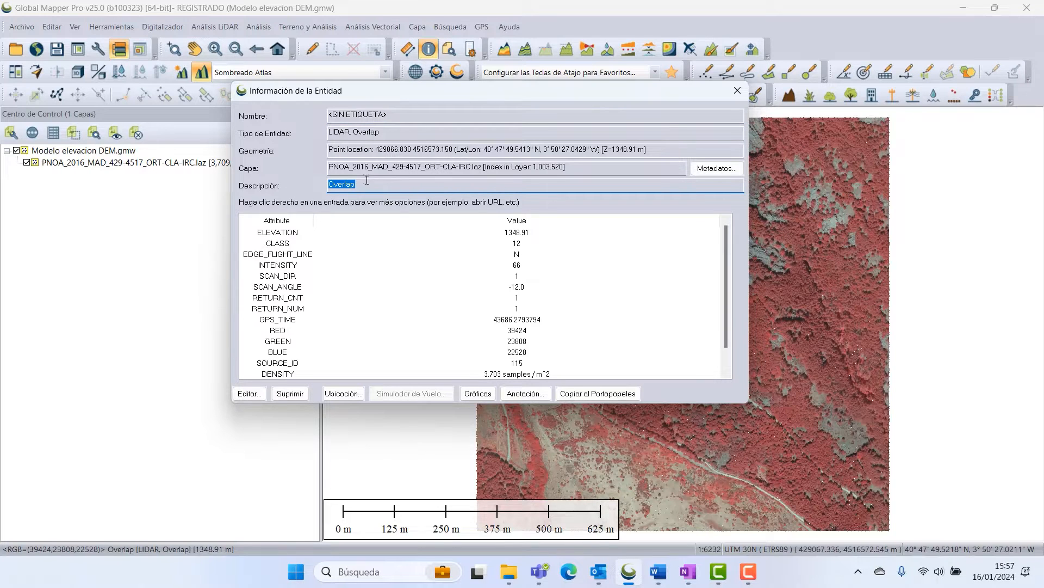
pyautogui.doubleClick(347, 186)
pyautogui.click(738, 90)
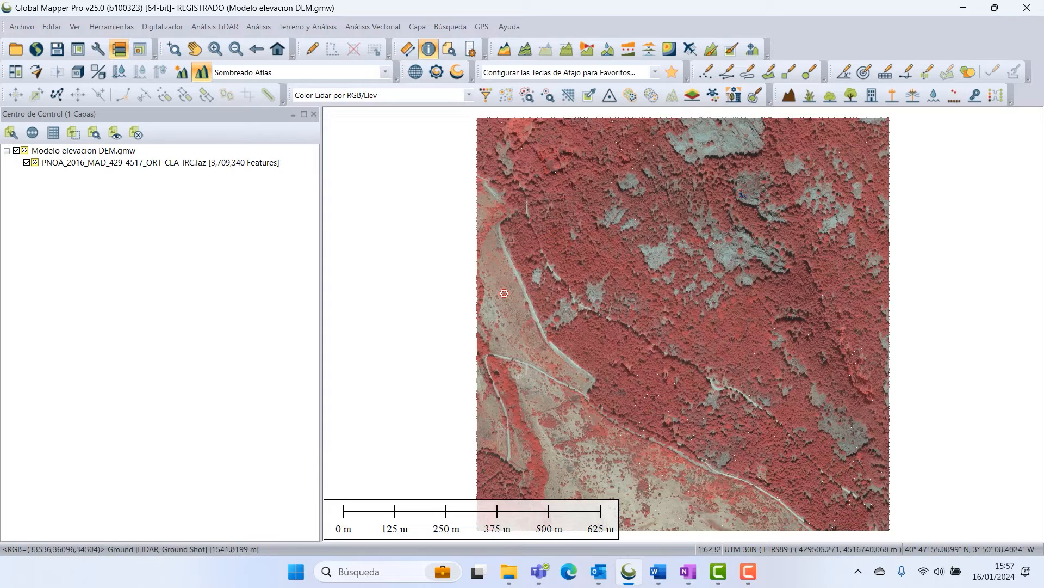
pyautogui.click(549, 206)
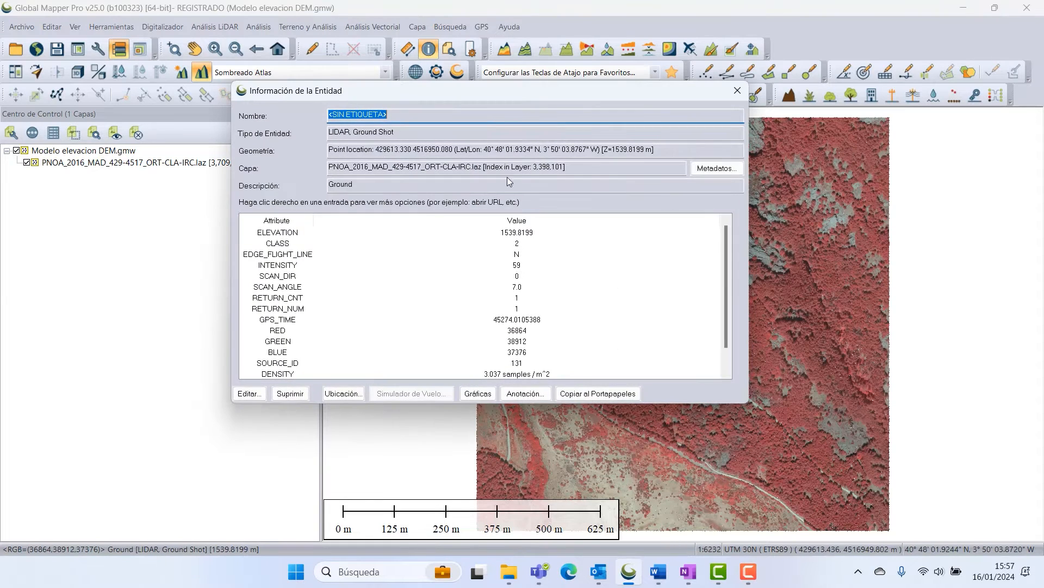
pyautogui.doubleClick(349, 186)
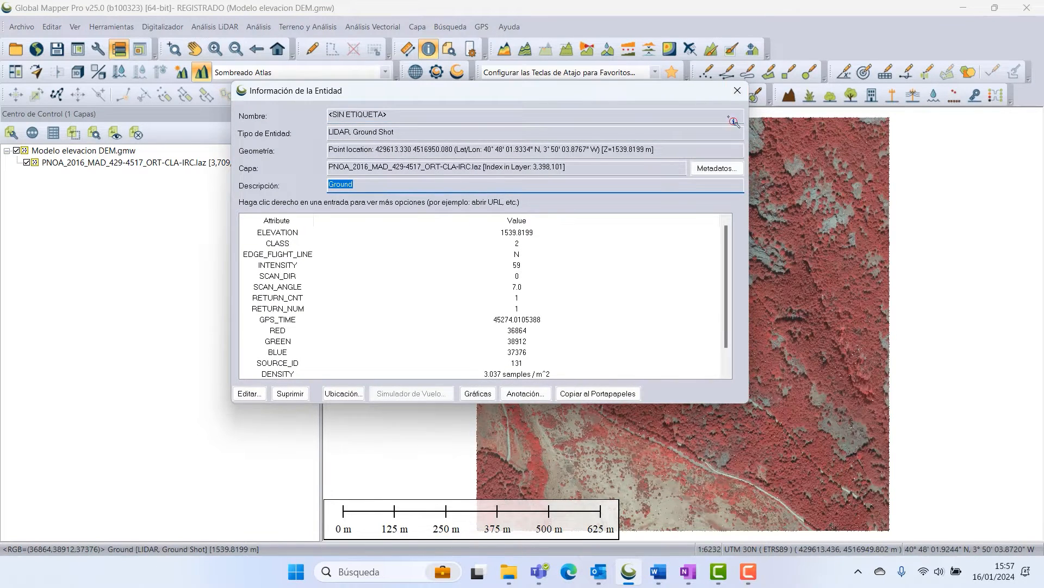
pyautogui.click(738, 90)
pyautogui.click(615, 261)
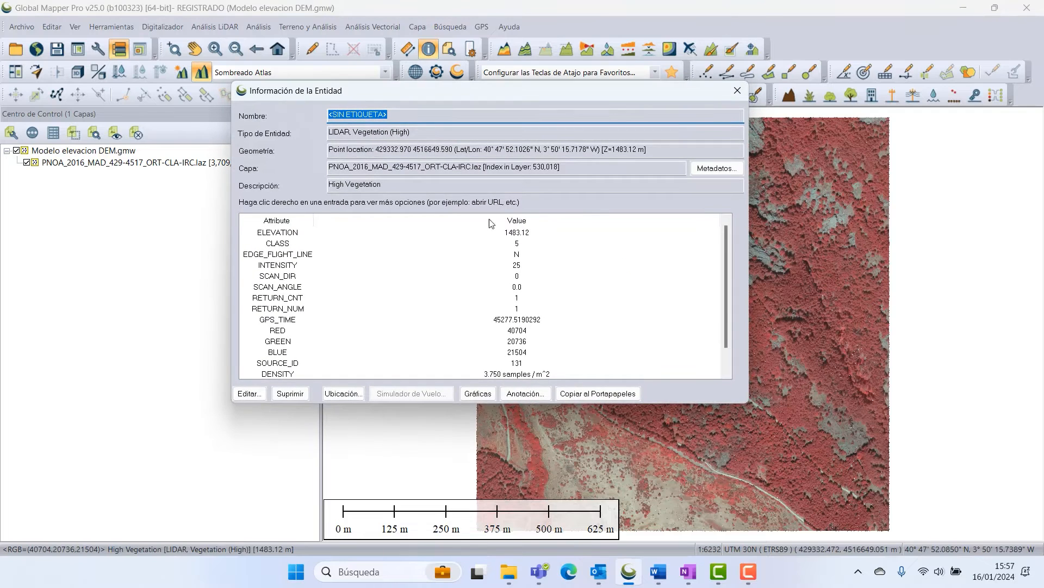
pyautogui.click(348, 185)
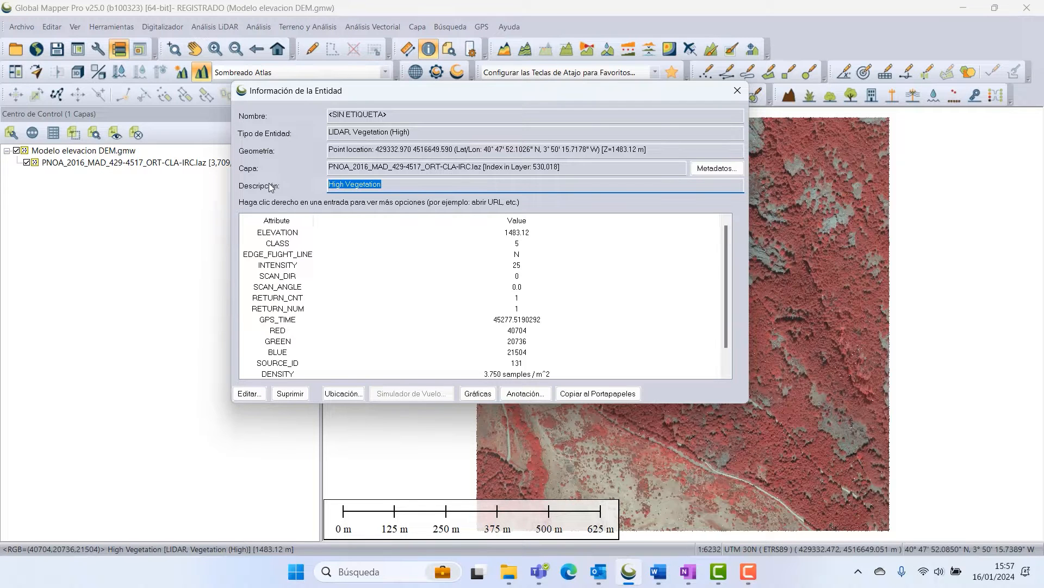
pyautogui.click(737, 91)
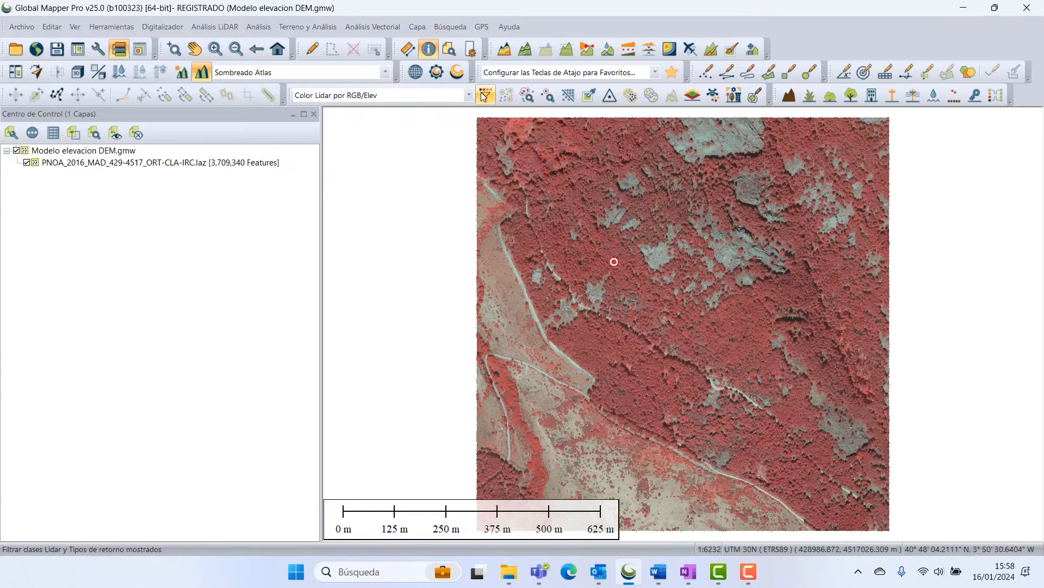
# Step: Filter the displayed LiDAR points so that only class 2, Ground, is shown
pyautogui.click(495, 97)
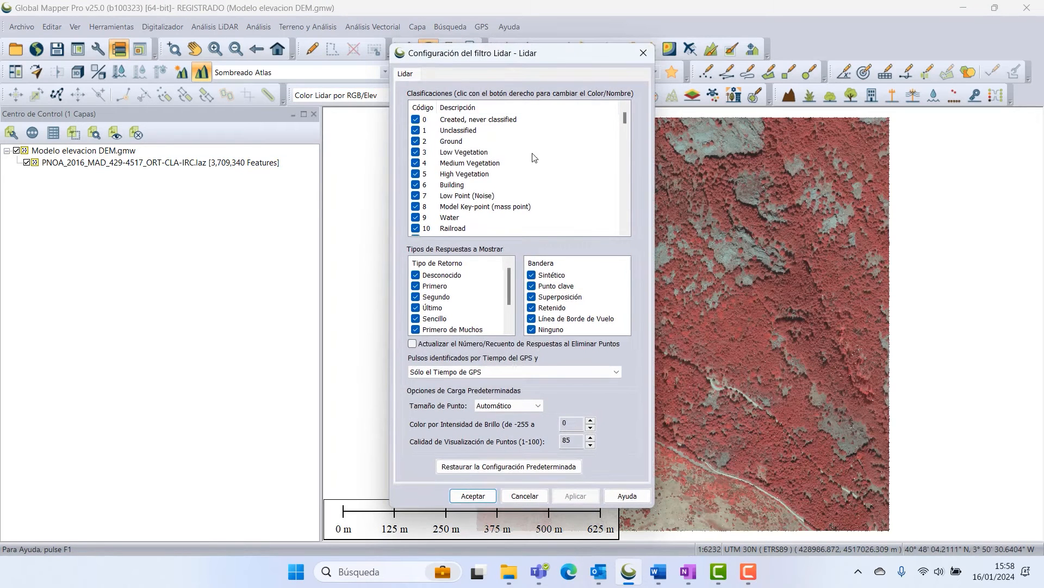
pyautogui.click(548, 153)
pyautogui.rightClick(548, 153)
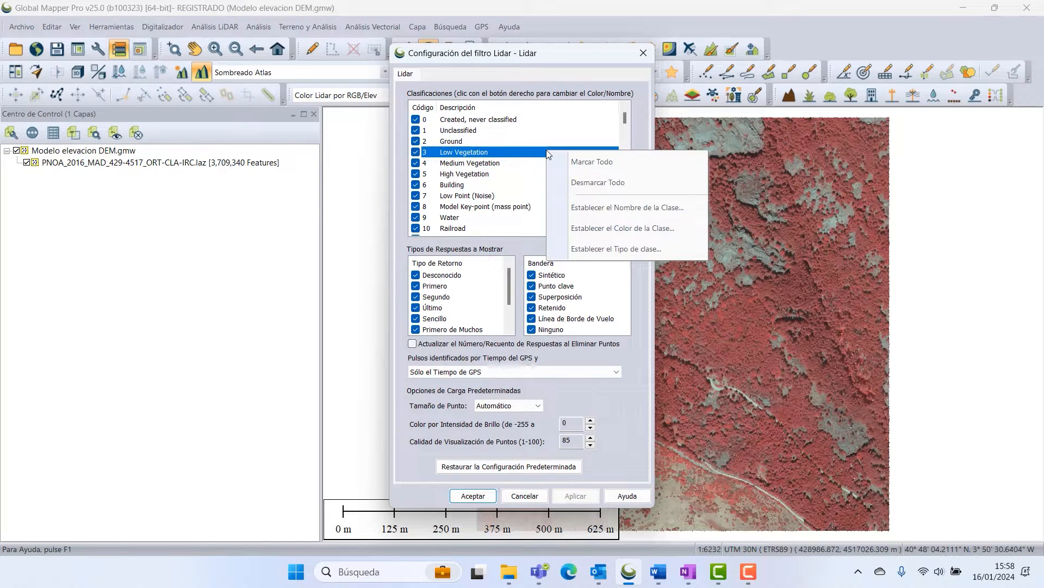
pyautogui.click(596, 184)
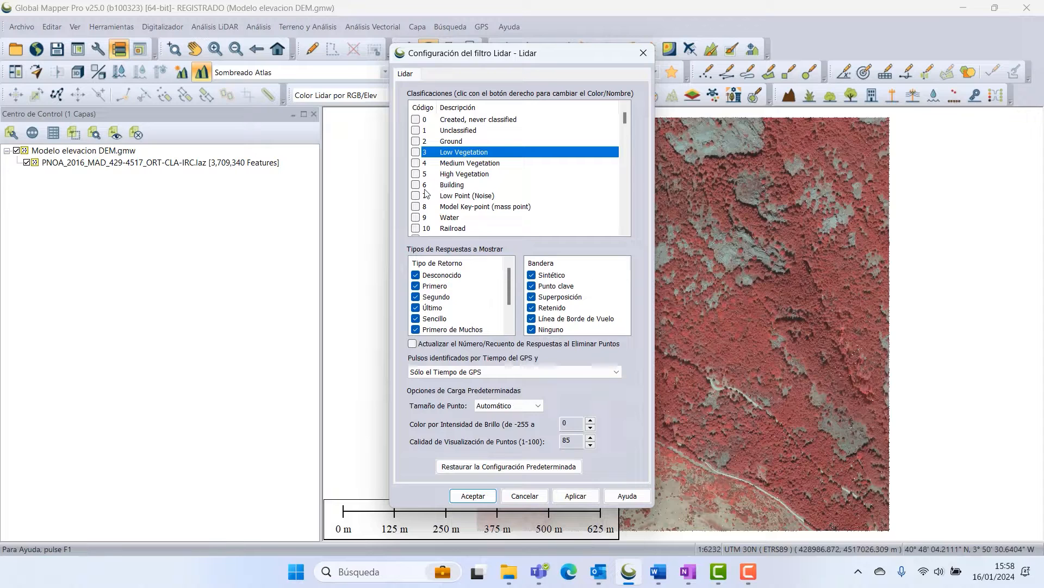
pyautogui.click(416, 141)
pyautogui.click(483, 500)
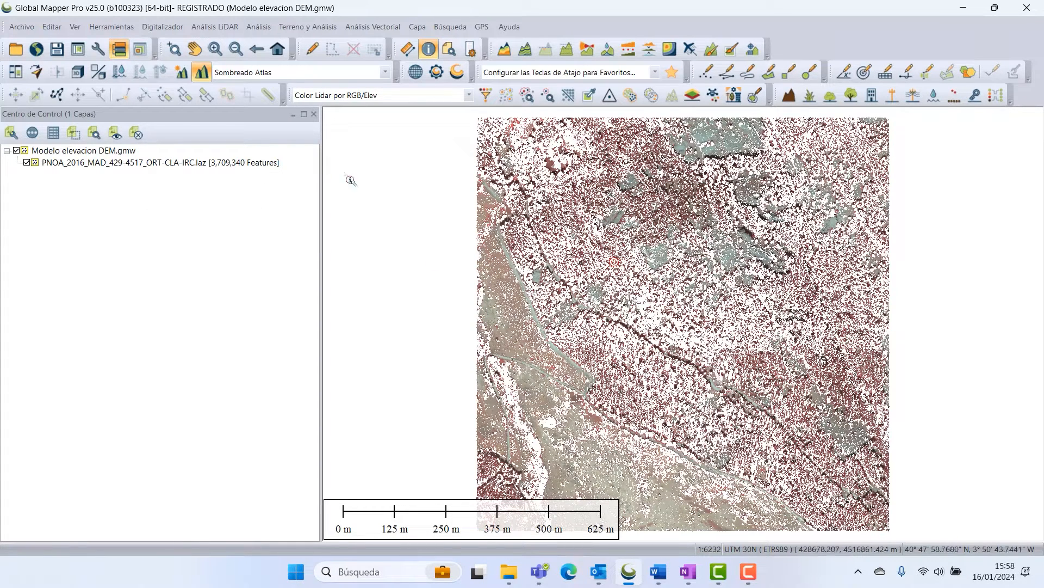
# Step: Set up an elevation grid from the LiDAR layer with grid type Valores de Elevación and method Triangulación (Rejilla TIN de Puntos)
pyautogui.click(505, 50)
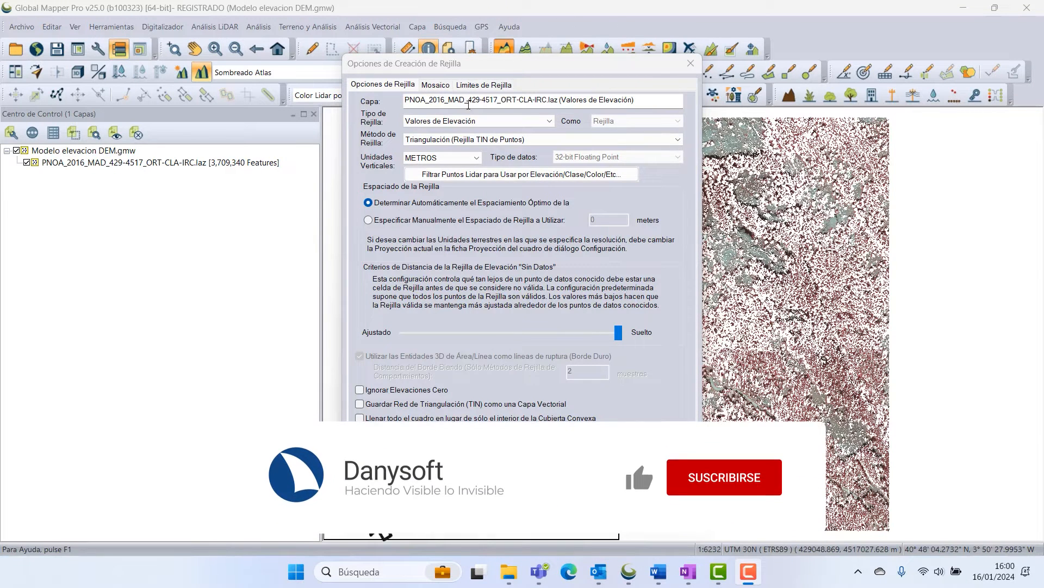
pyautogui.click(550, 121)
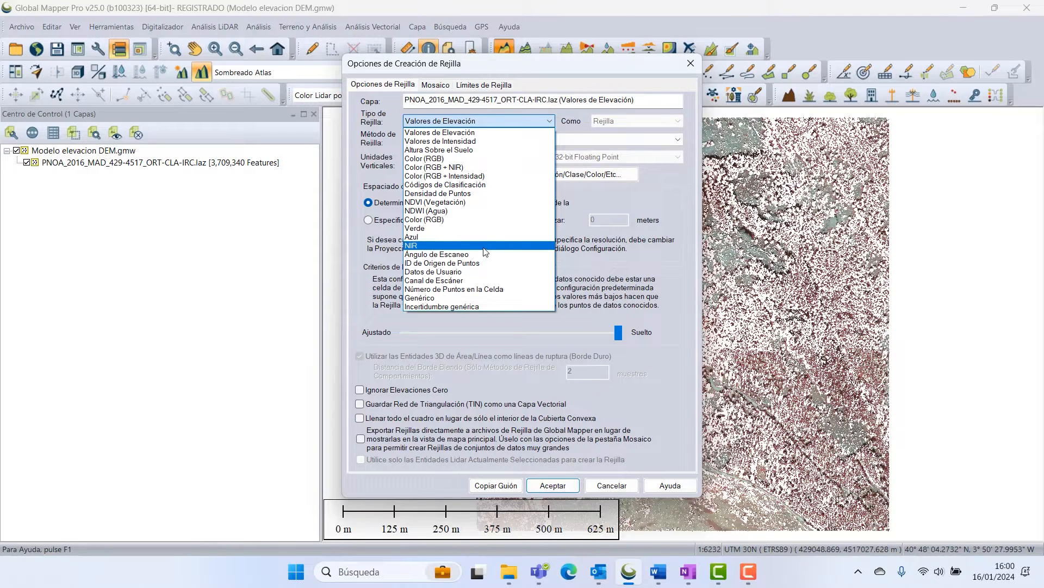
pyautogui.click(697, 212)
pyautogui.click(496, 143)
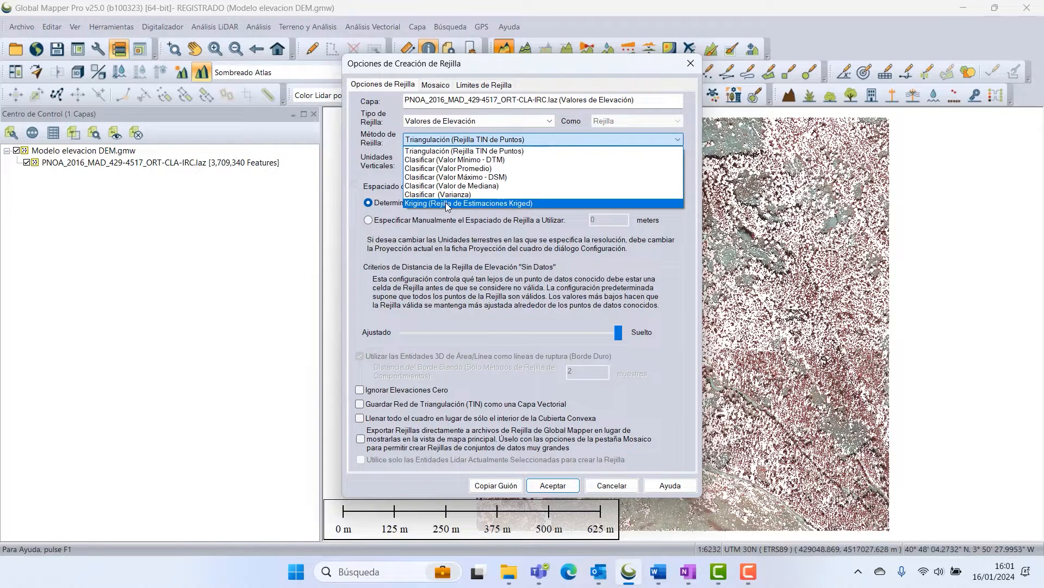
pyautogui.click(472, 154)
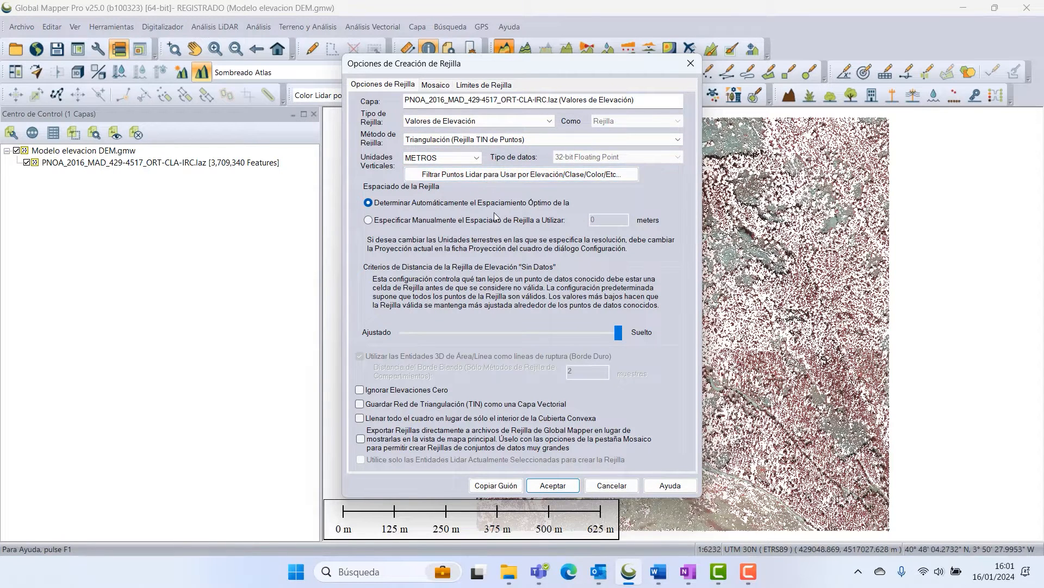
# Step: Restrict the LiDAR points used for the grid to classification 2 - Ground only
pyautogui.click(489, 175)
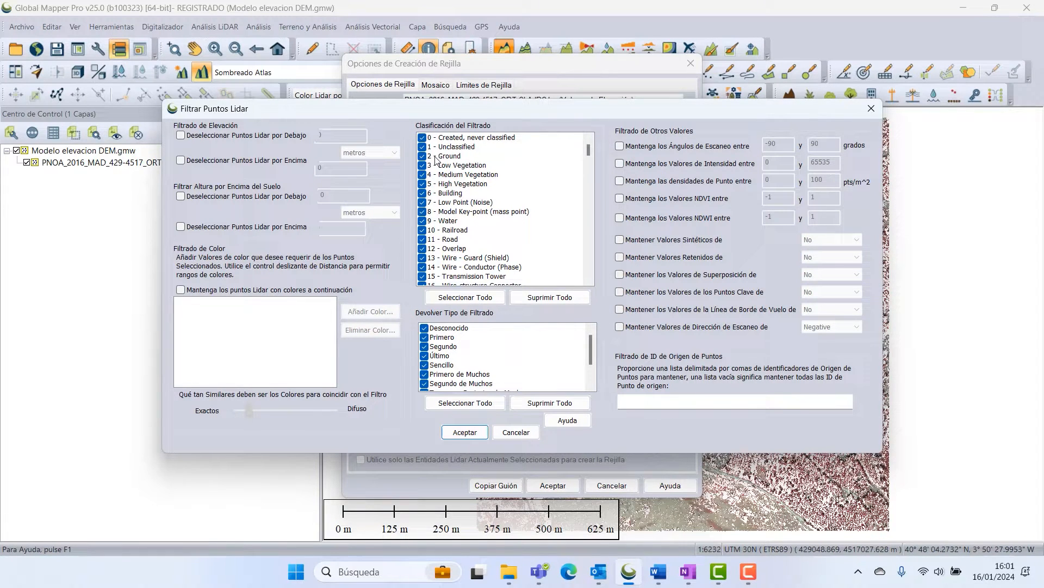
pyautogui.click(517, 433)
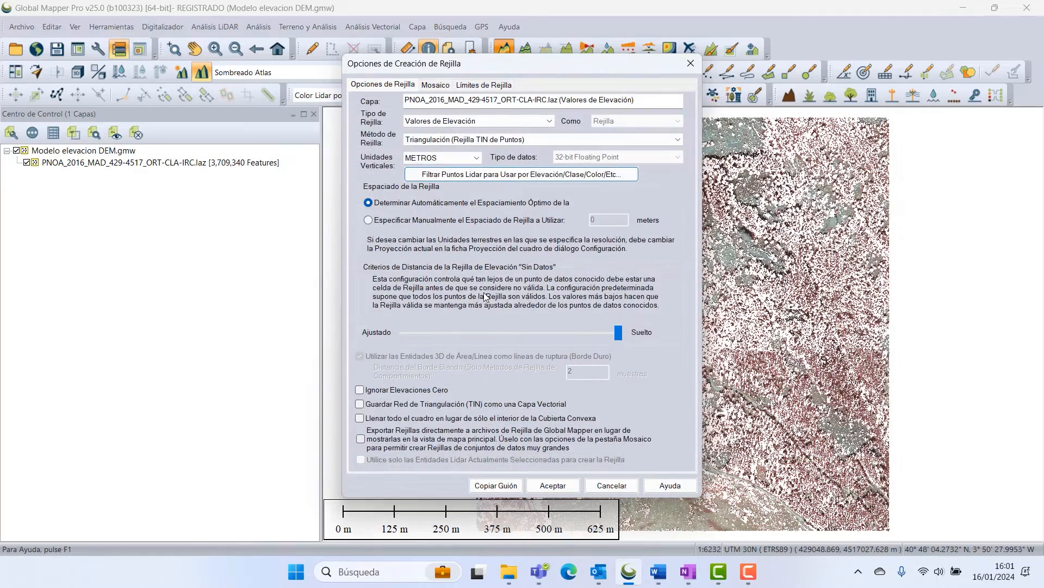
pyautogui.moveTo(486, 67); pyautogui.dragTo(390, 94)
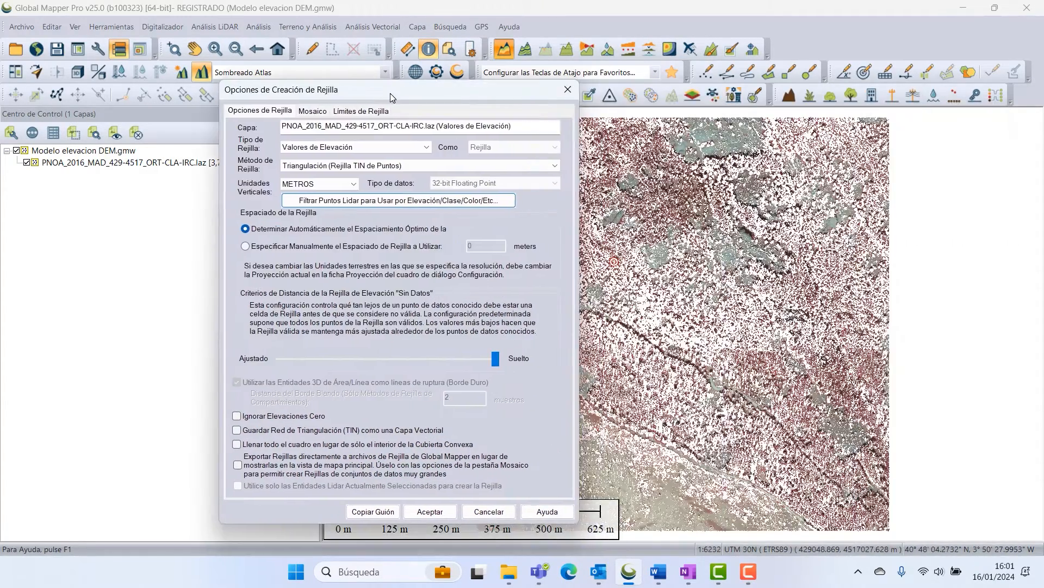
pyautogui.click(364, 202)
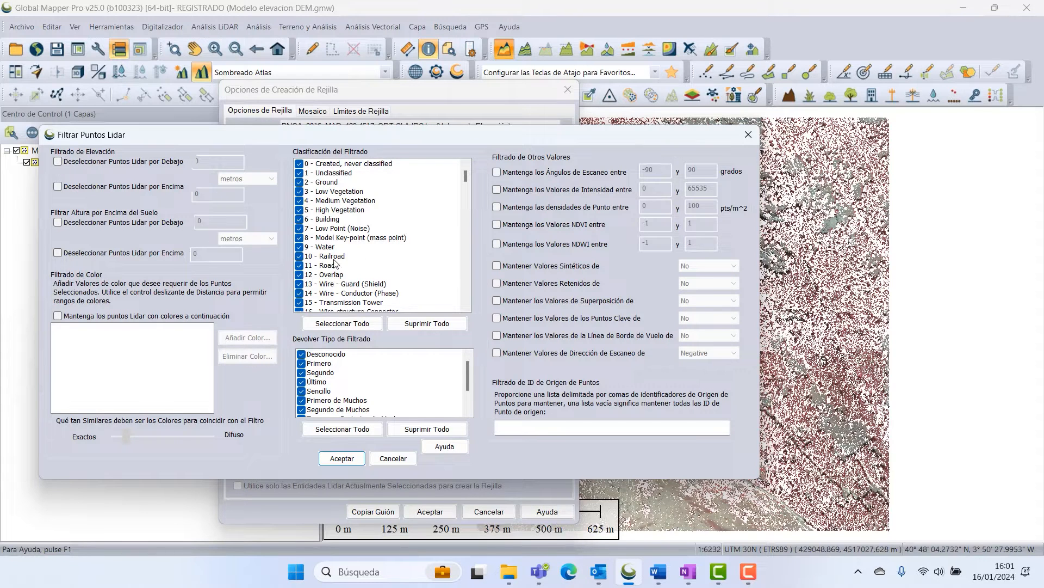
pyautogui.click(428, 325)
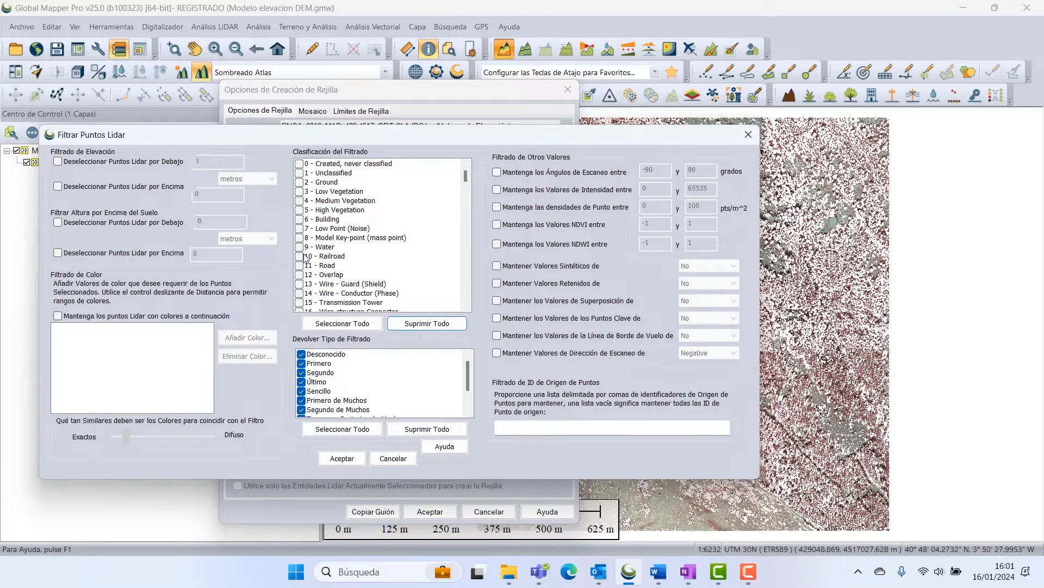
pyautogui.click(298, 189)
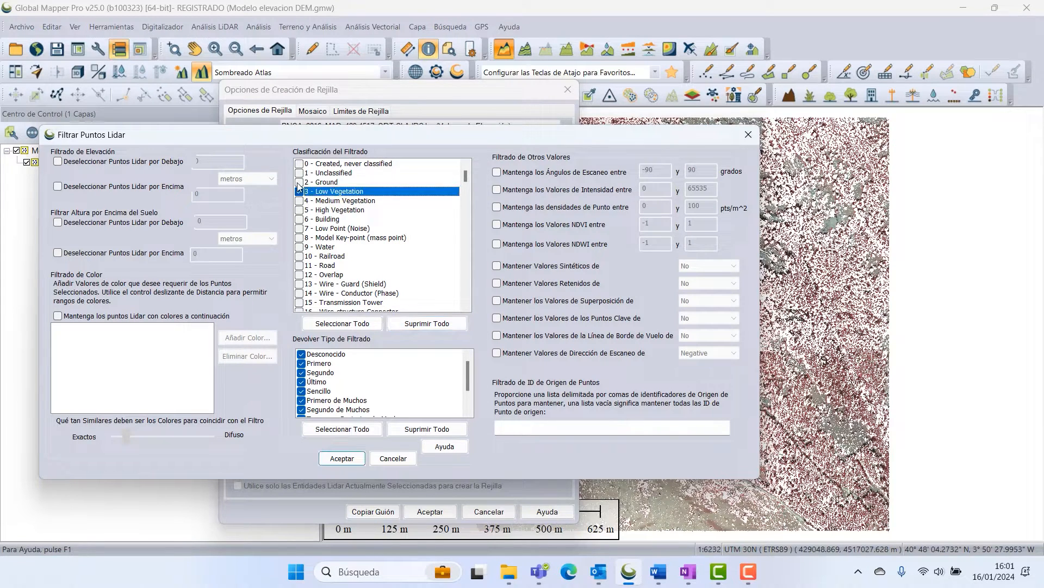
pyautogui.click(298, 182)
pyautogui.click(299, 193)
pyautogui.click(343, 459)
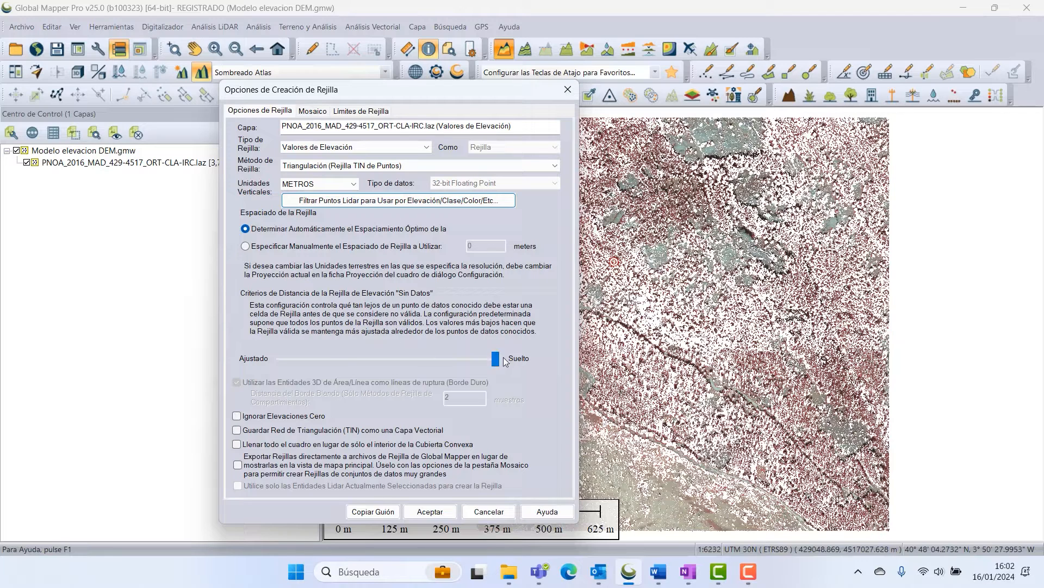
# Step: Generate the elevation grid with the "Sin Datos" distance criterion at Suelto and automatic optimal spacing
pyautogui.moveTo(496, 359)
pyautogui.mouseDown()
pyautogui.moveTo(290, 355)
pyautogui.moveTo(510, 367)
pyautogui.mouseUp()
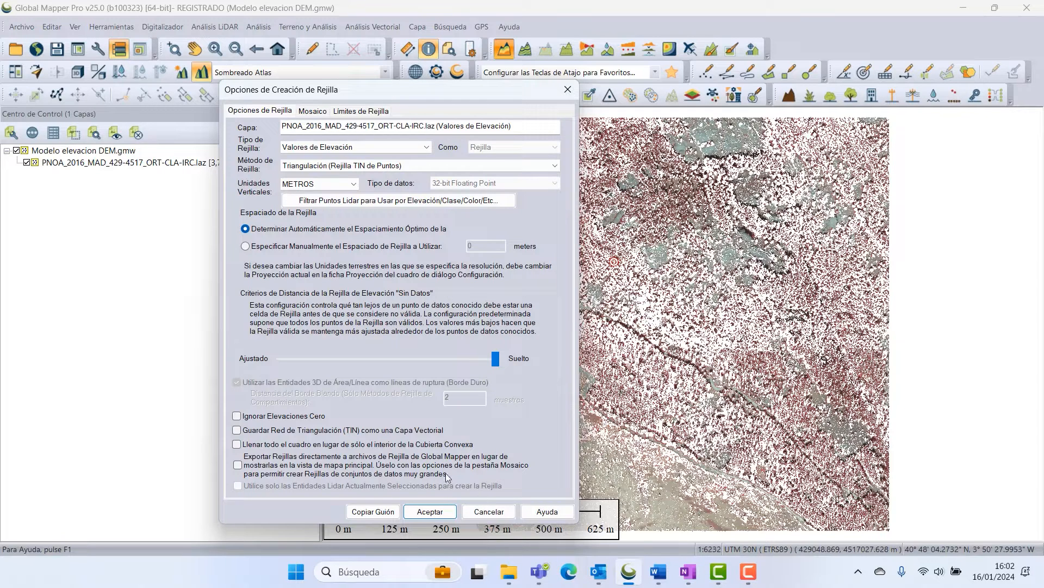
pyautogui.click(430, 512)
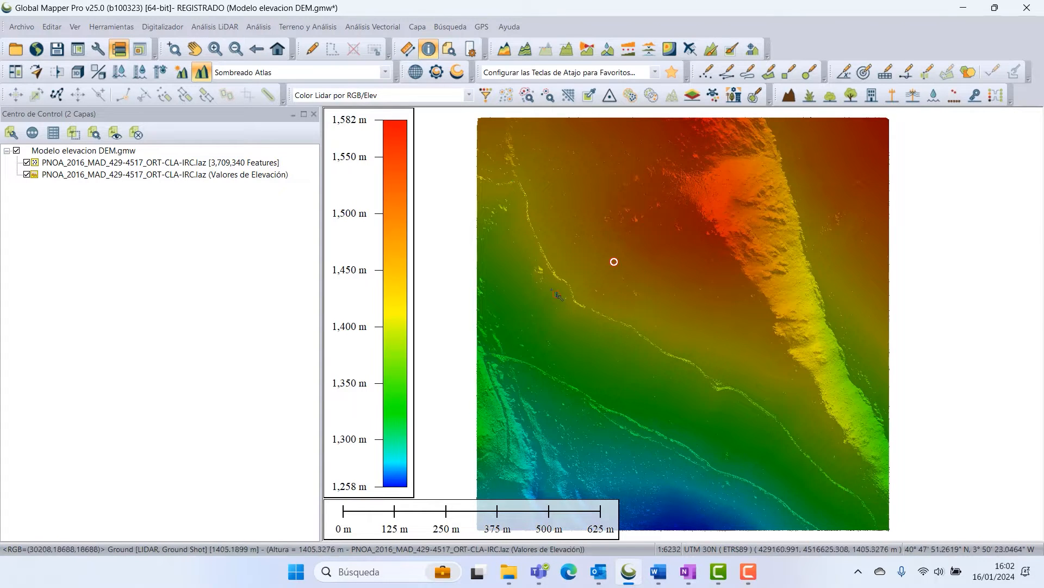
# Step: Colour the LiDAR points by intensity and hide the generated elevation grid layer
pyautogui.click(471, 98)
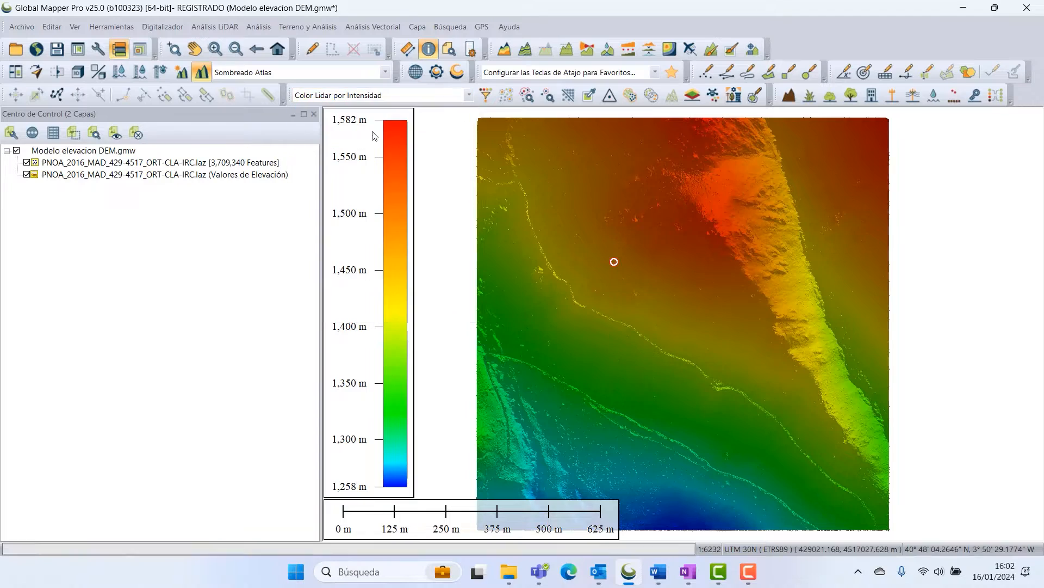
pyautogui.click(380, 130)
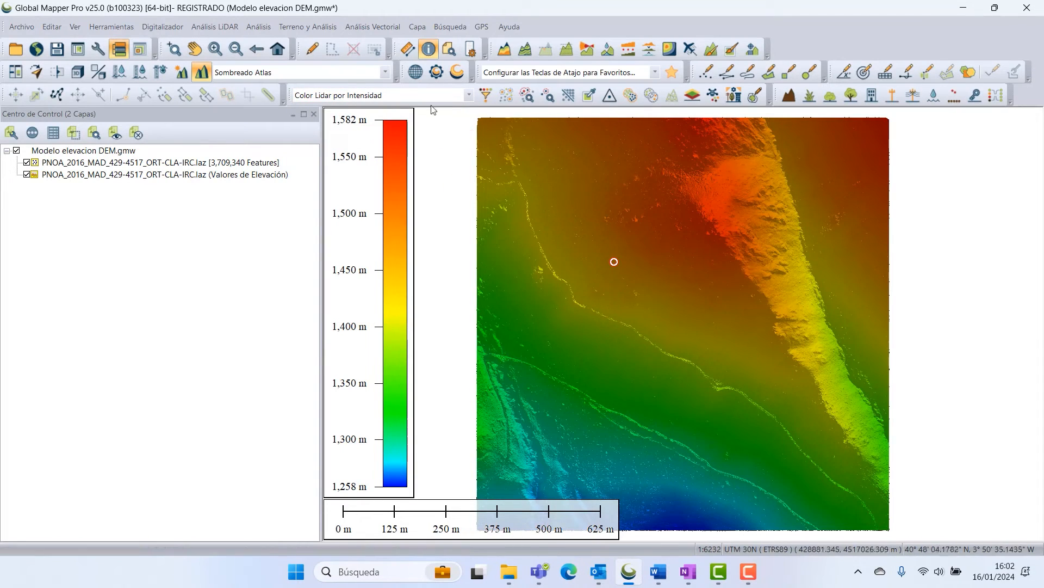
pyautogui.click(26, 175)
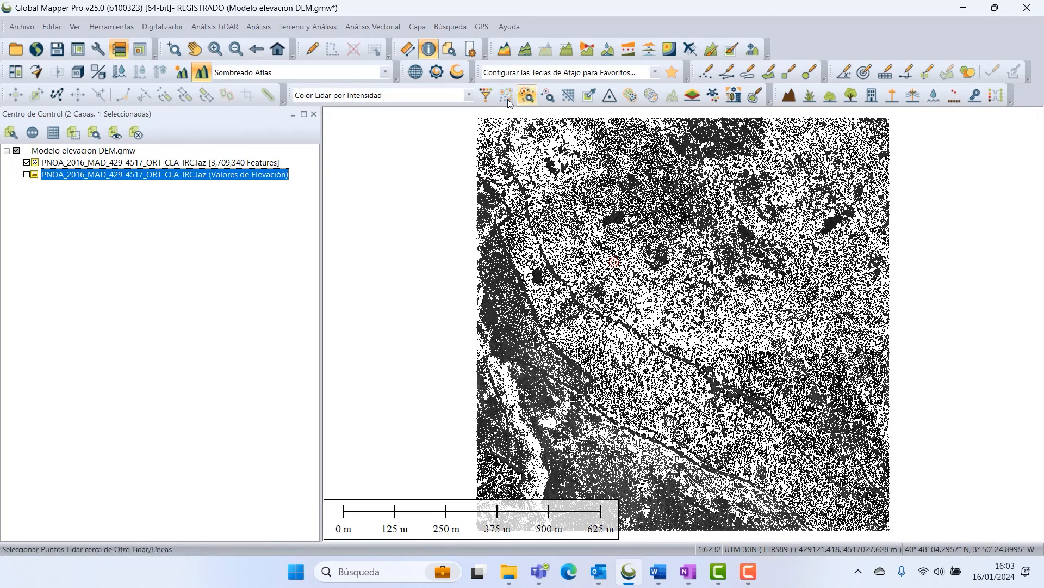
# Step: Enable all classifications in the LiDAR display filter and apply it to the point cloud
pyautogui.click(490, 96)
pyautogui.rightClick(598, 173)
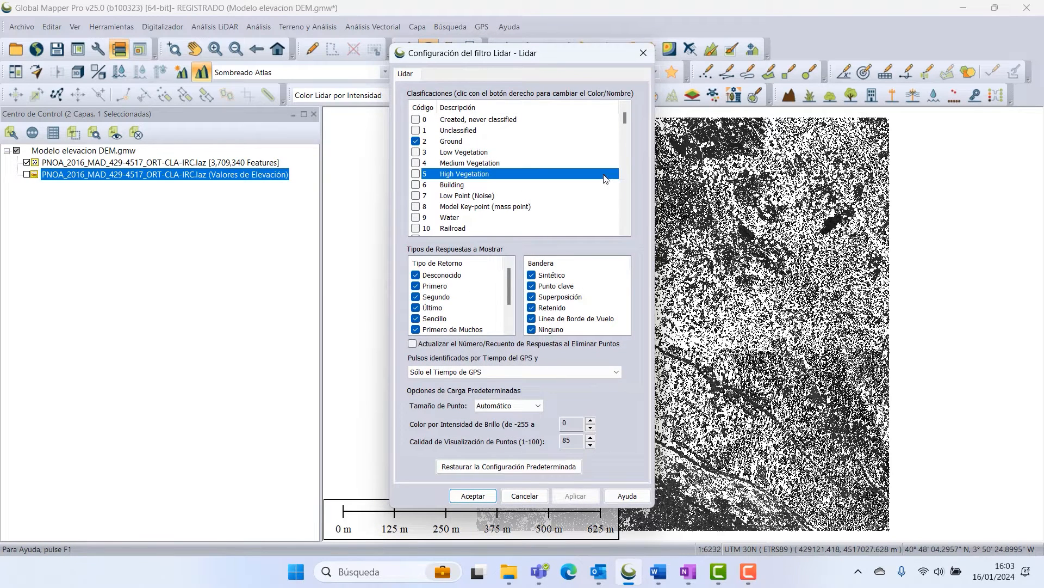
pyautogui.click(638, 186)
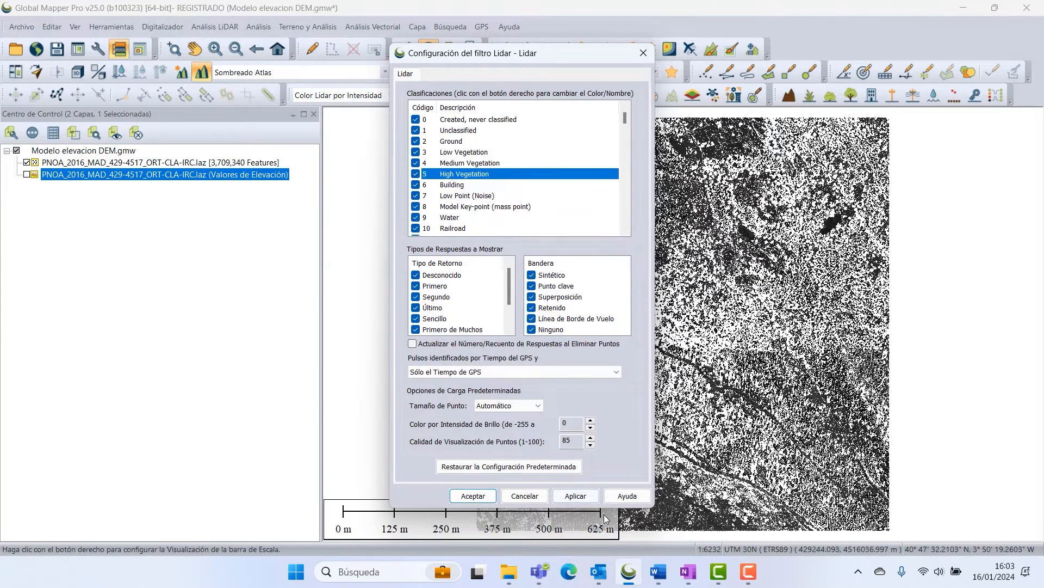
pyautogui.click(576, 496)
pyautogui.click(473, 496)
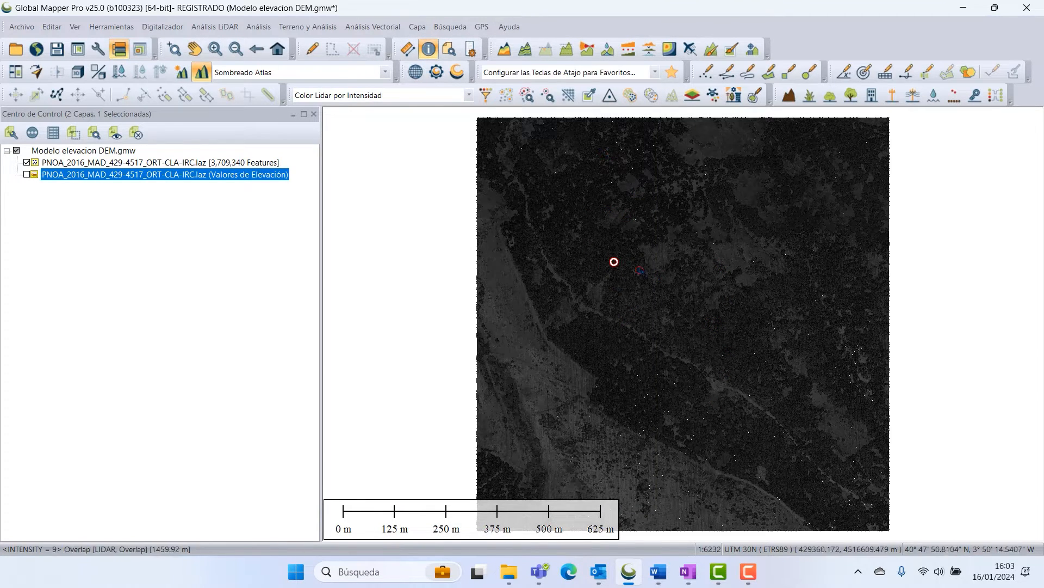
# Step: Preview the LiDAR points coloured by RGB/Elev and by elevation
pyautogui.click(463, 96)
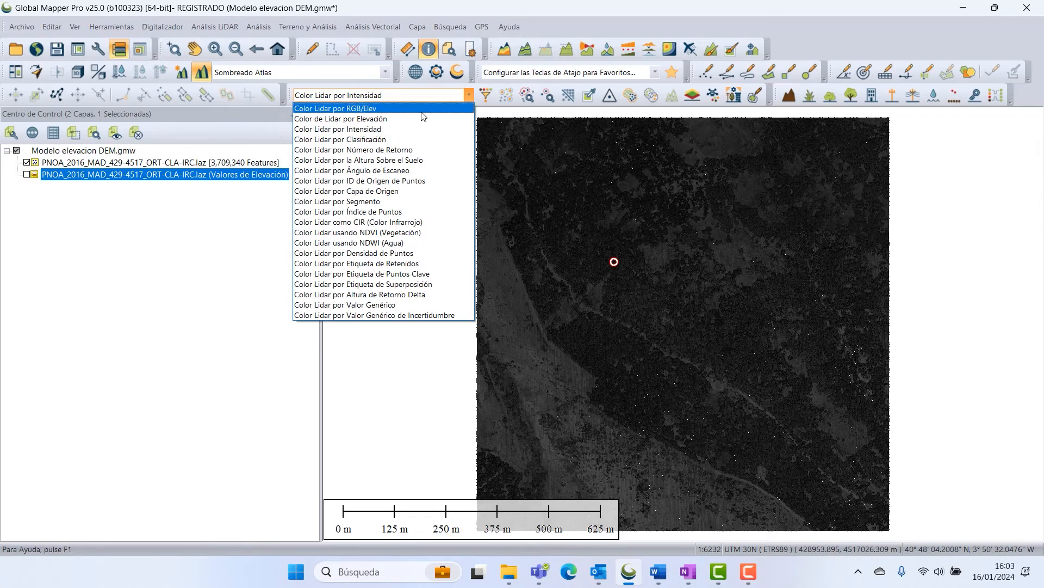
pyautogui.click(423, 113)
pyautogui.click(467, 95)
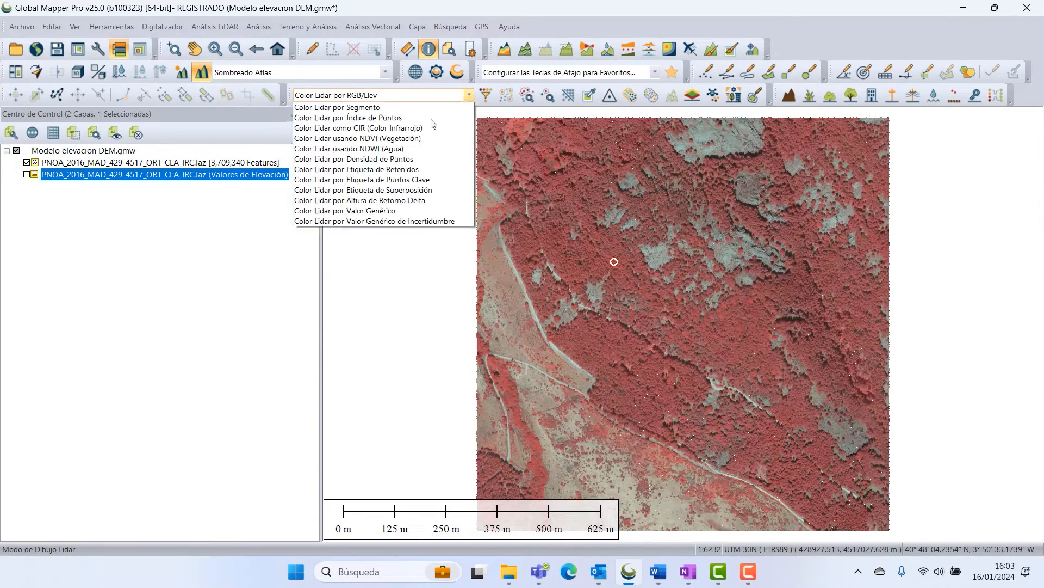
pyautogui.click(410, 119)
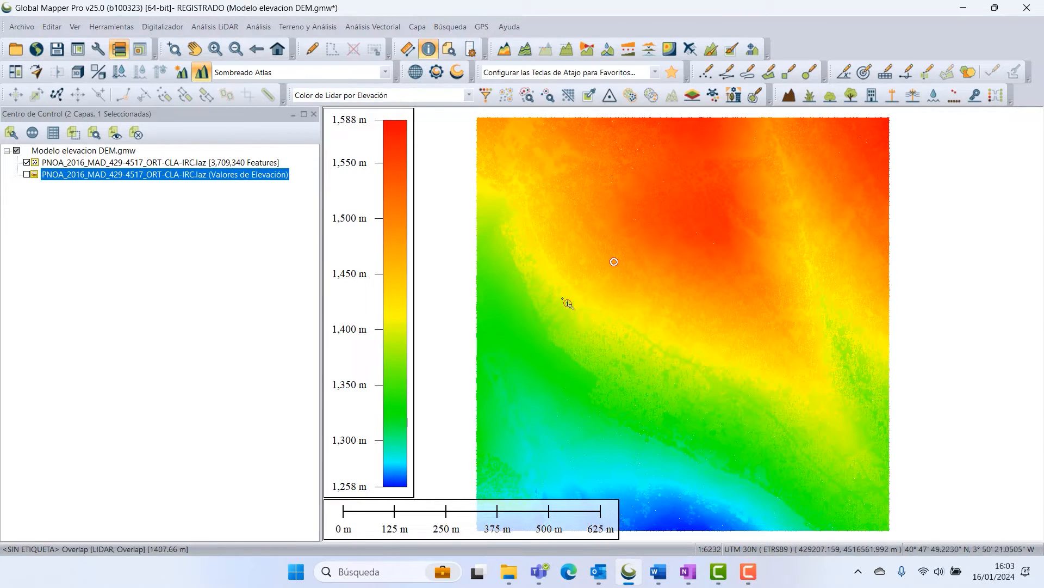
# Step: Colour the LiDAR point cloud by RGB/Elev
pyautogui.click(468, 96)
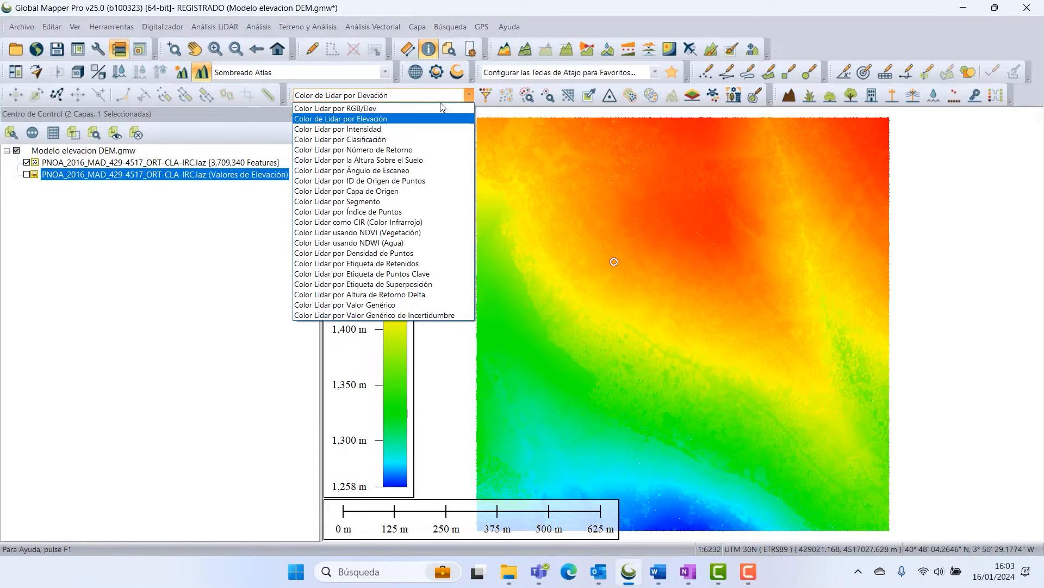
pyautogui.click(337, 107)
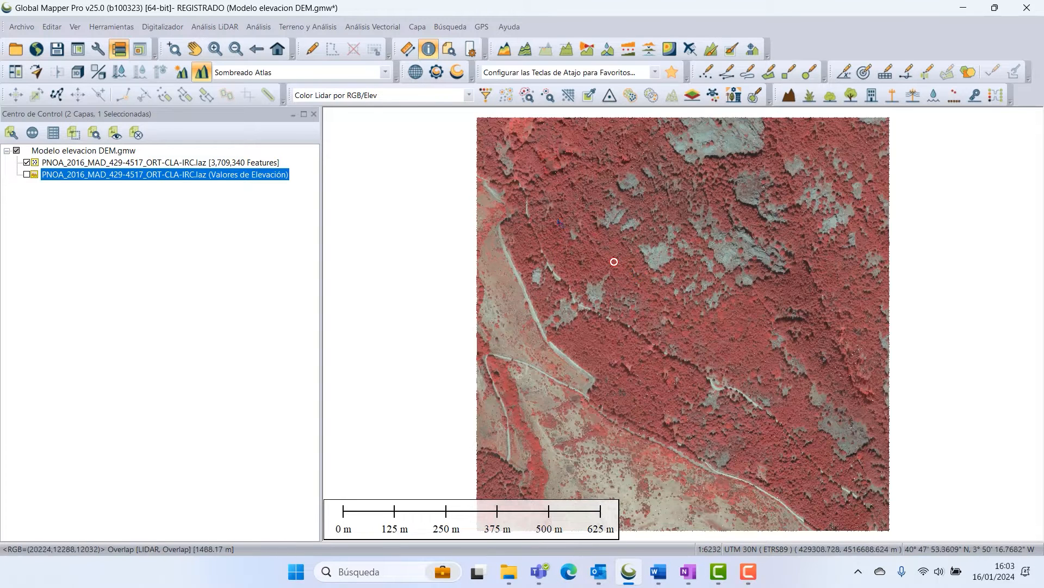
pyautogui.click(469, 95)
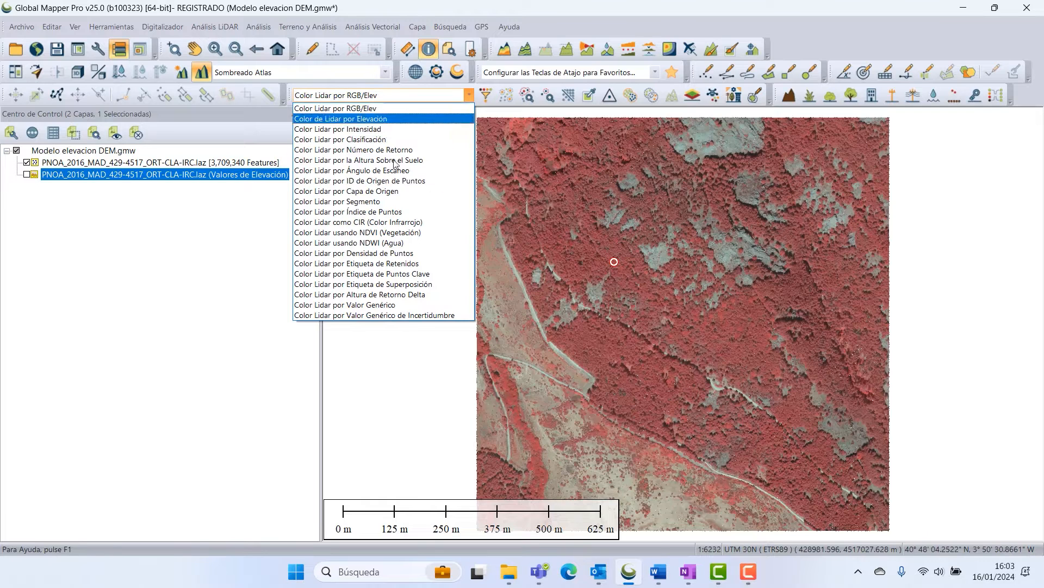
pyautogui.click(969, 272)
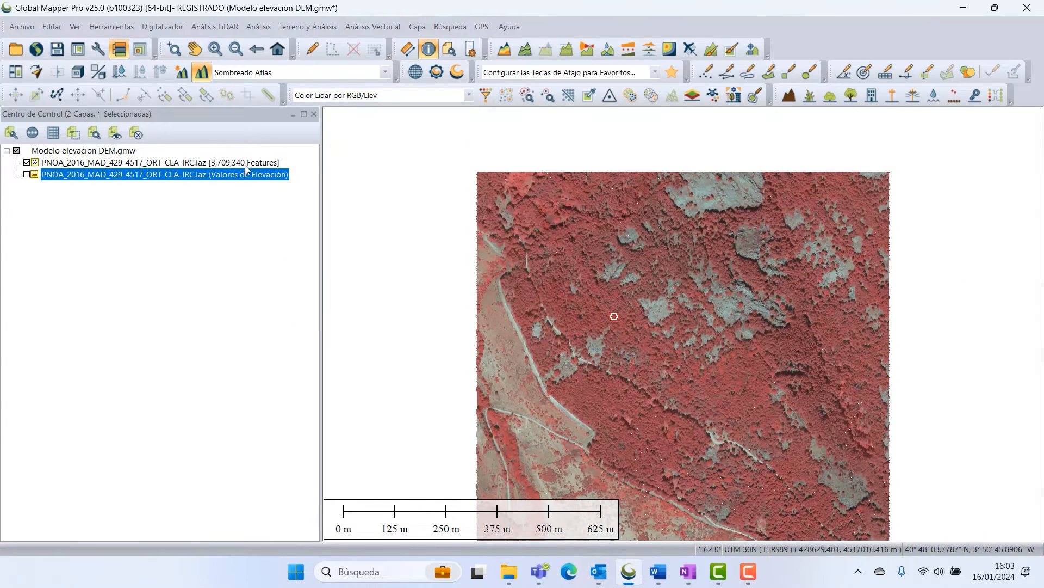
# Step: Show the elevation grid layer and swipe it across the map to compare it with the point cloud beneath
pyautogui.scroll(-1, 646, 261)
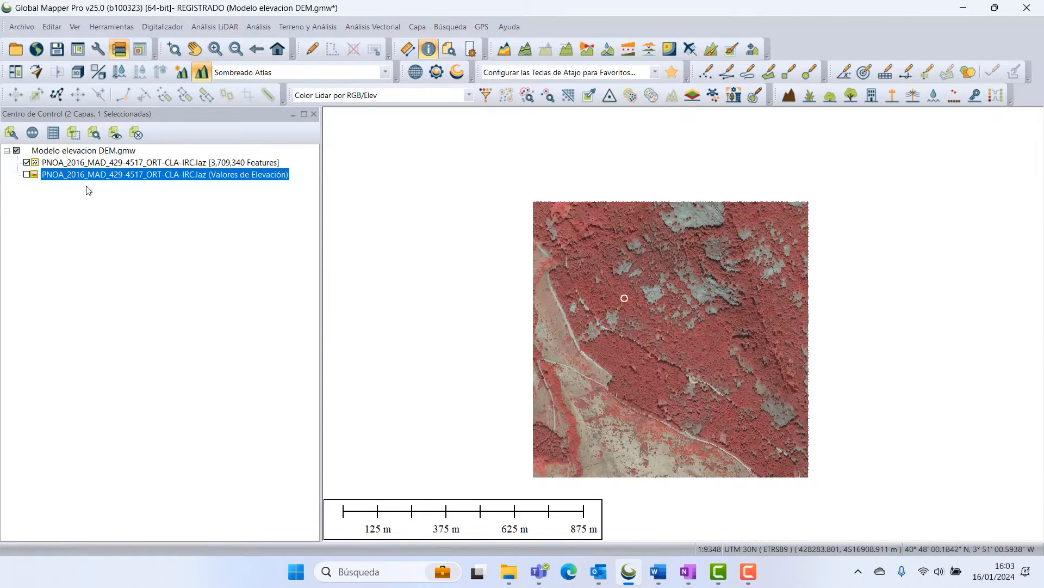
pyautogui.click(278, 49)
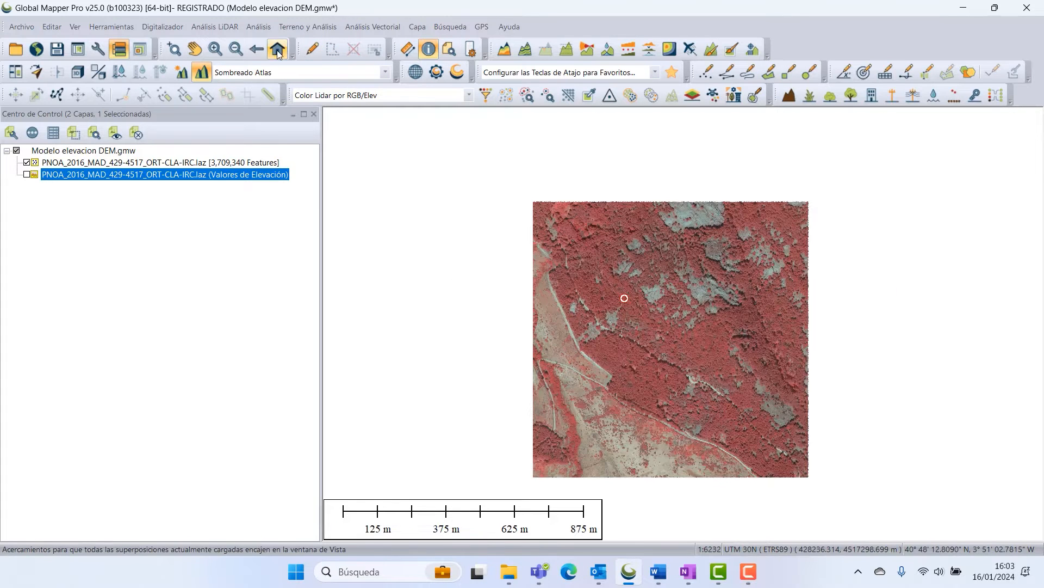
pyautogui.click(27, 175)
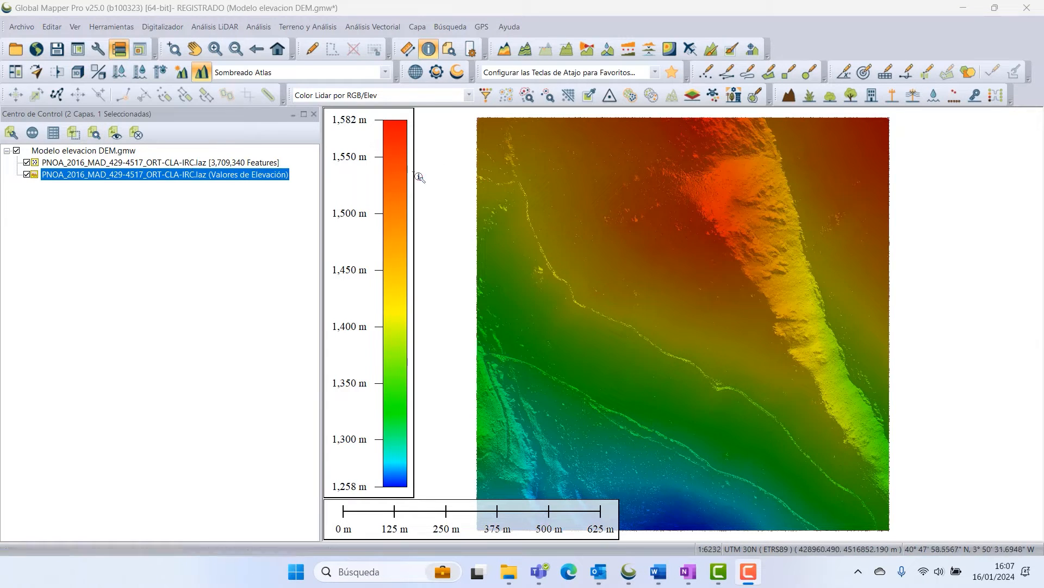
pyautogui.click(59, 71)
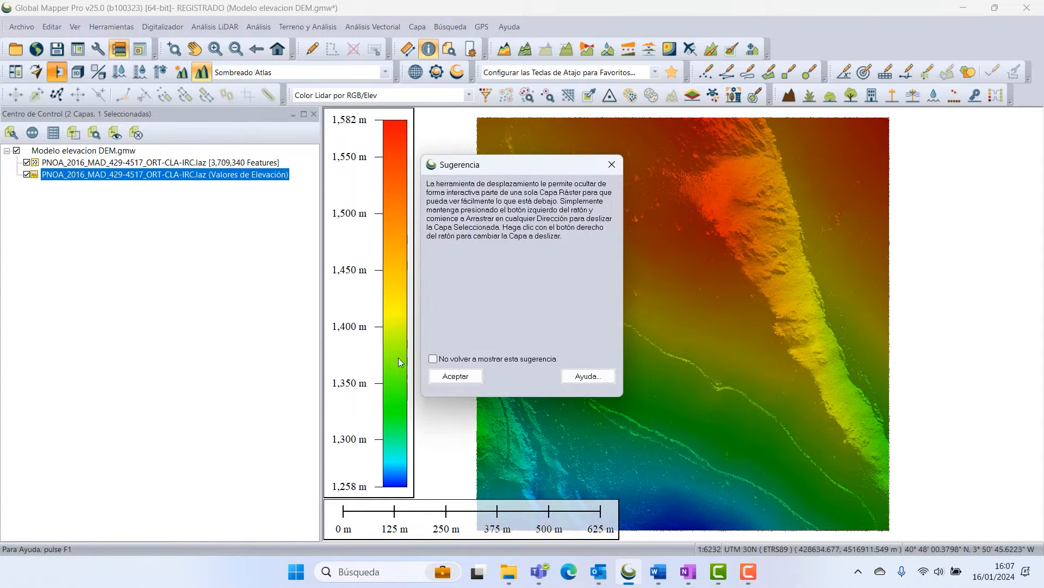
pyautogui.click(454, 376)
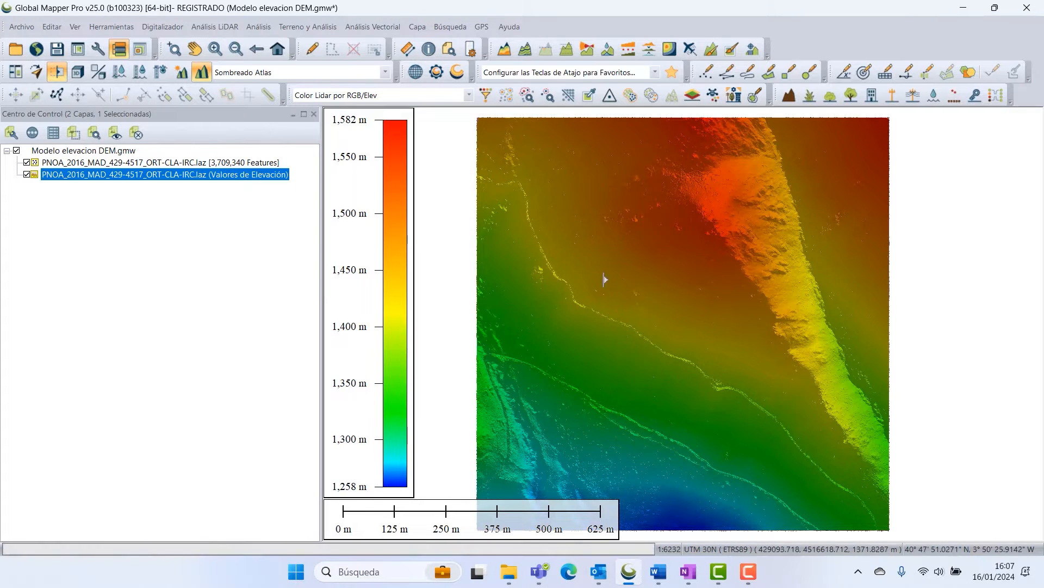
pyautogui.moveTo(611, 276); pyautogui.dragTo(472, 275)
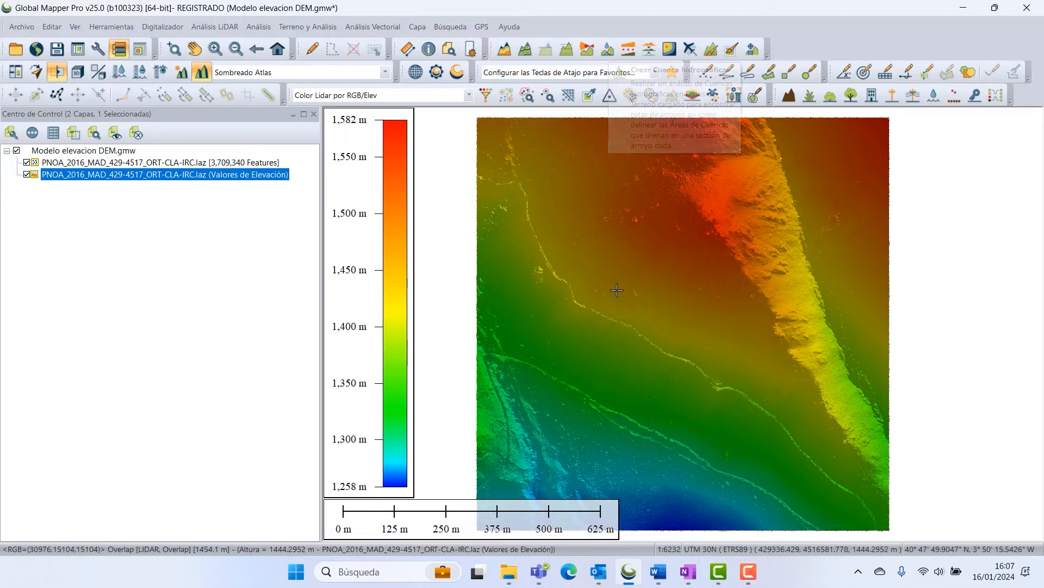
# Step: Generate the watershed stream network, discarding streams starting in less than 100 metres of length and filling depressions up to 2 metres deep
pyautogui.click(609, 49)
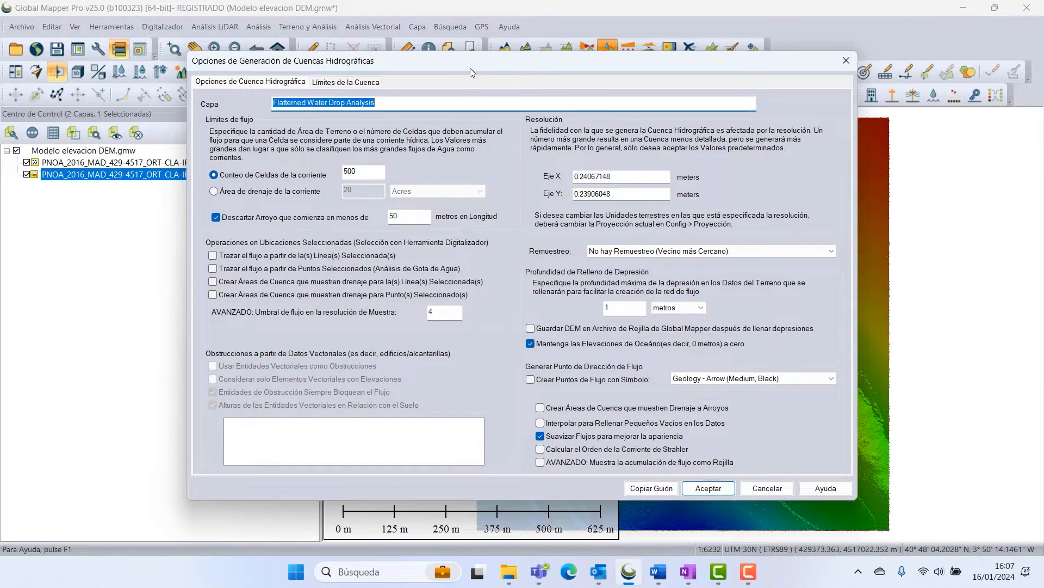
pyautogui.moveTo(448, 62); pyautogui.dragTo(420, 61)
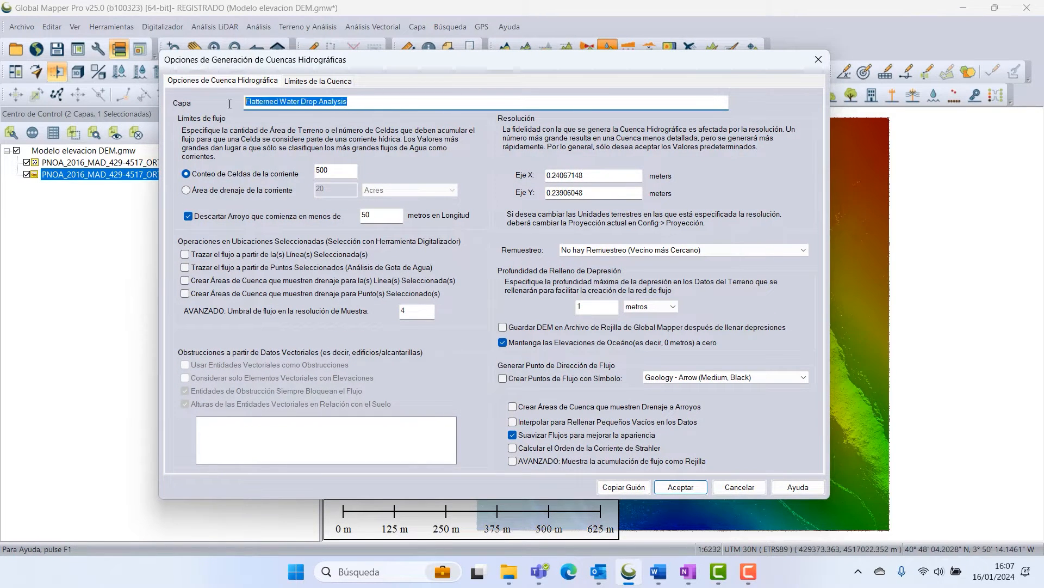
pyautogui.click(369, 103)
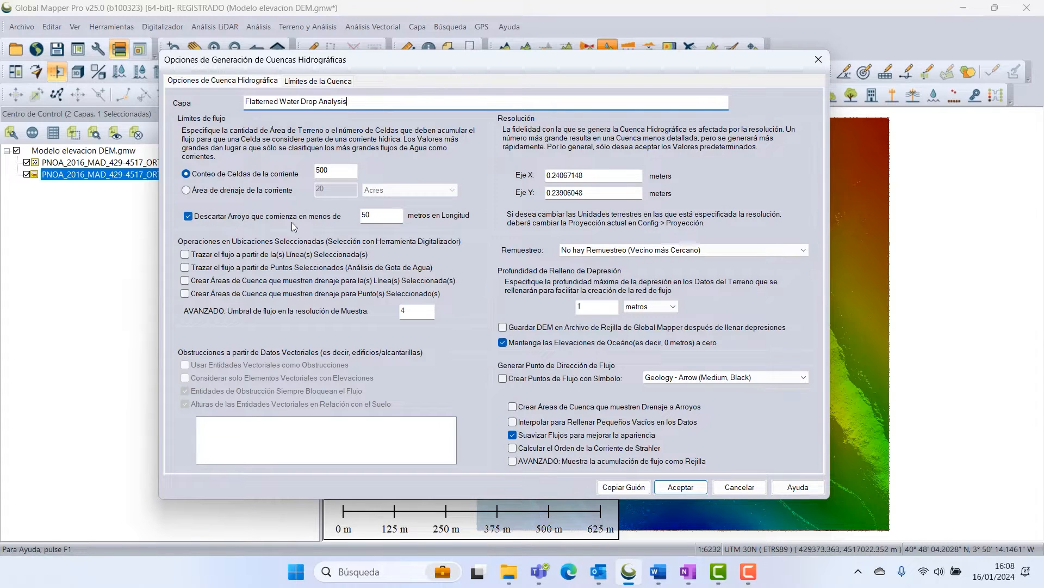
pyautogui.doubleClick(365, 216)
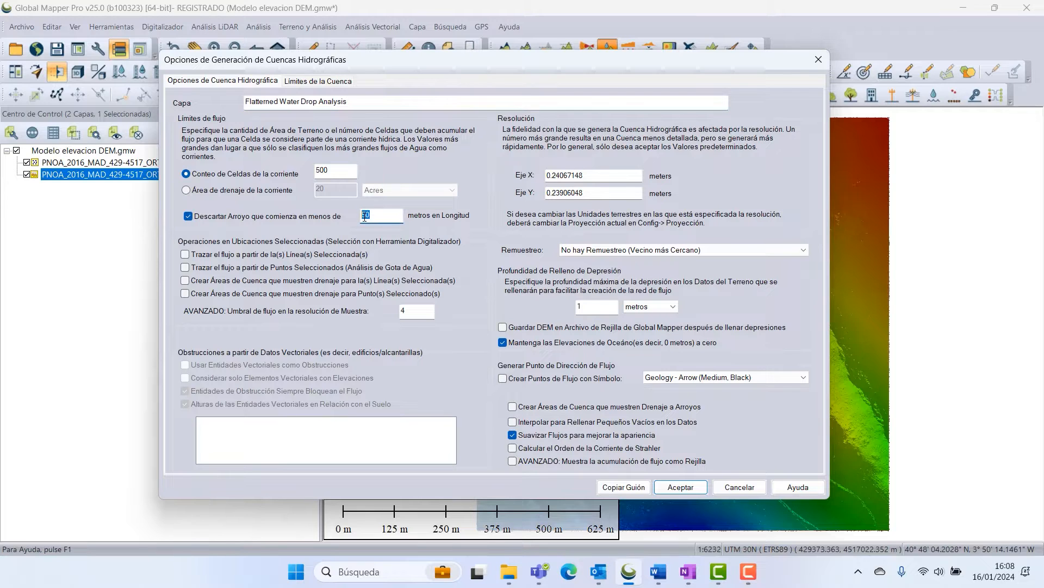
pyautogui.write('100')
pyautogui.moveTo(591, 310); pyautogui.dragTo(579, 306)
pyautogui.write('2')
pyautogui.click(681, 487)
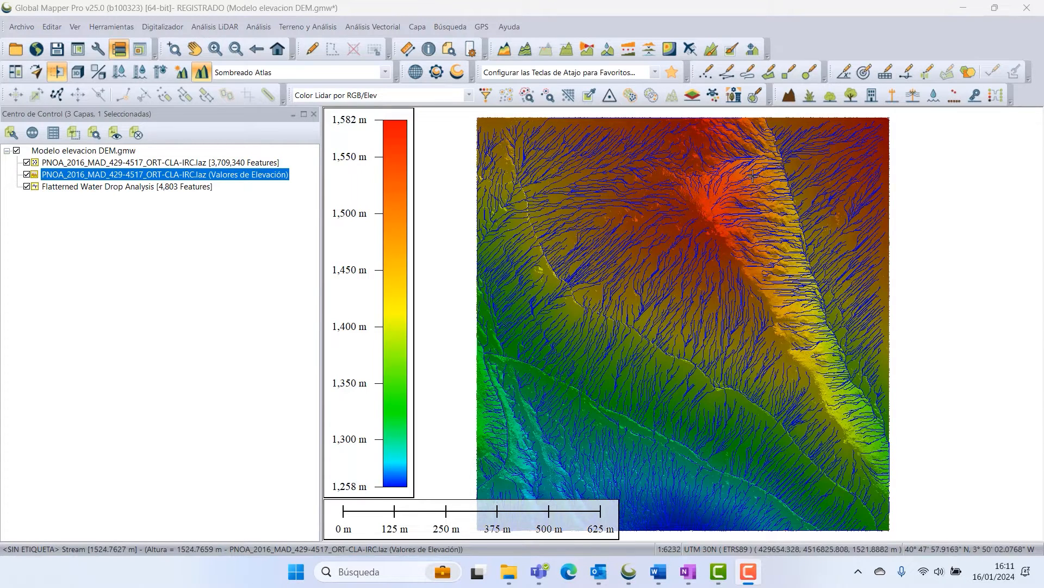
# Step: Examine the generated streams along the ridge, the steep slope and the lower path of the terrain
pyautogui.scroll(1, 706, 222)
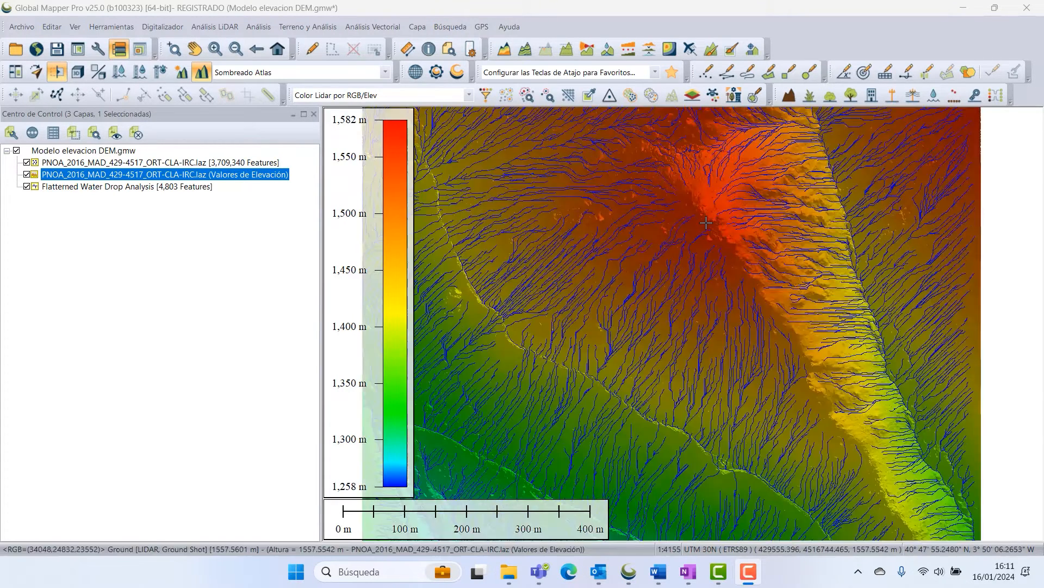
pyautogui.scroll(1, 706, 222)
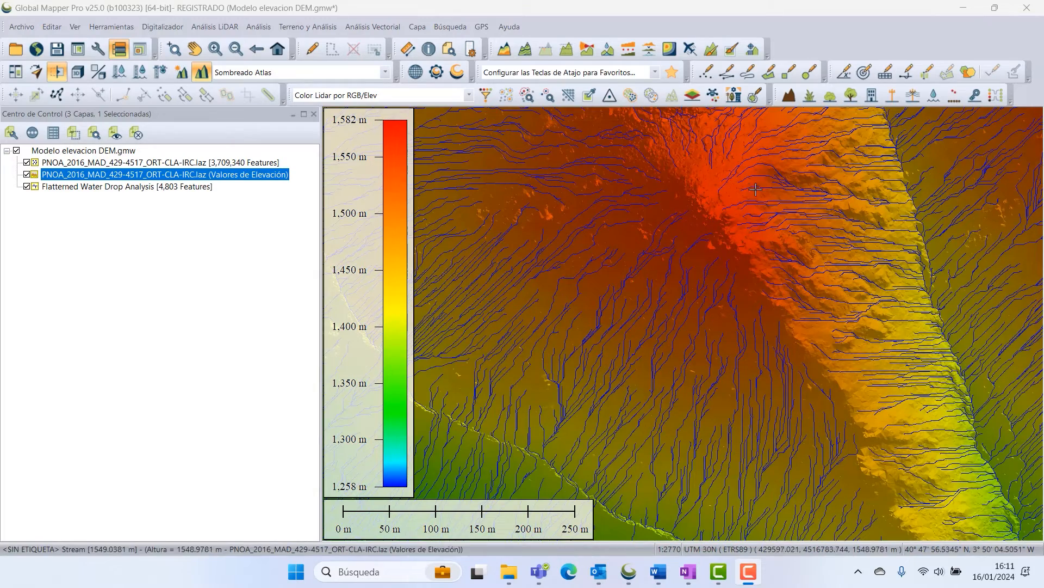
pyautogui.scroll(-1, 721, 245)
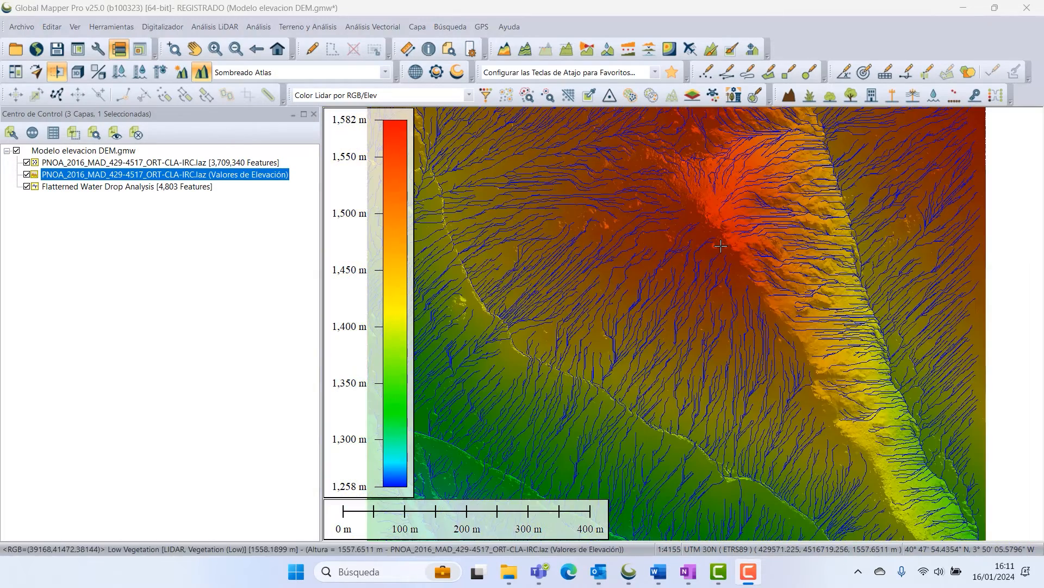
pyautogui.scroll(-1, 721, 245)
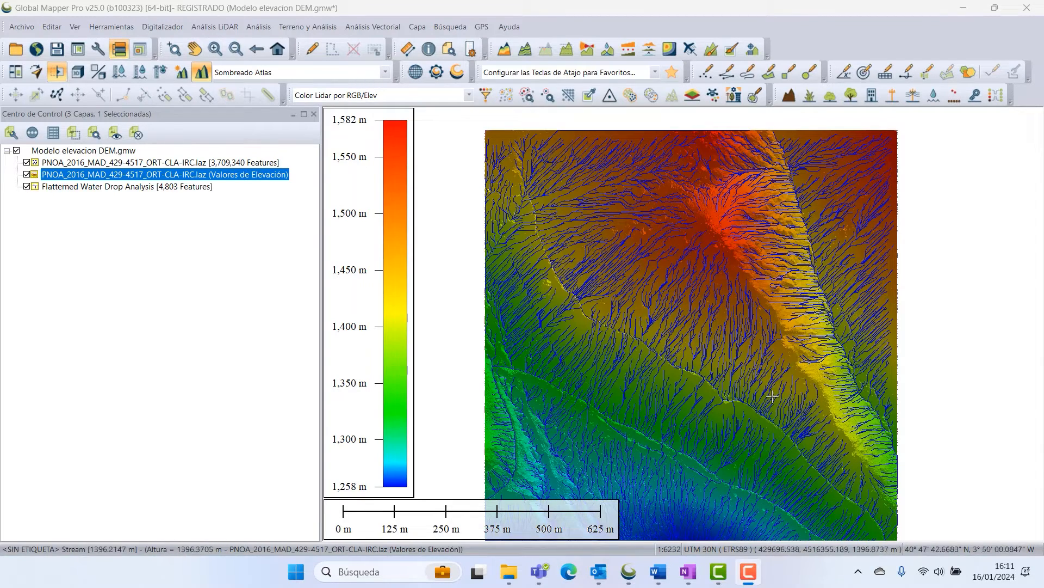
pyautogui.scroll(3, 772, 396)
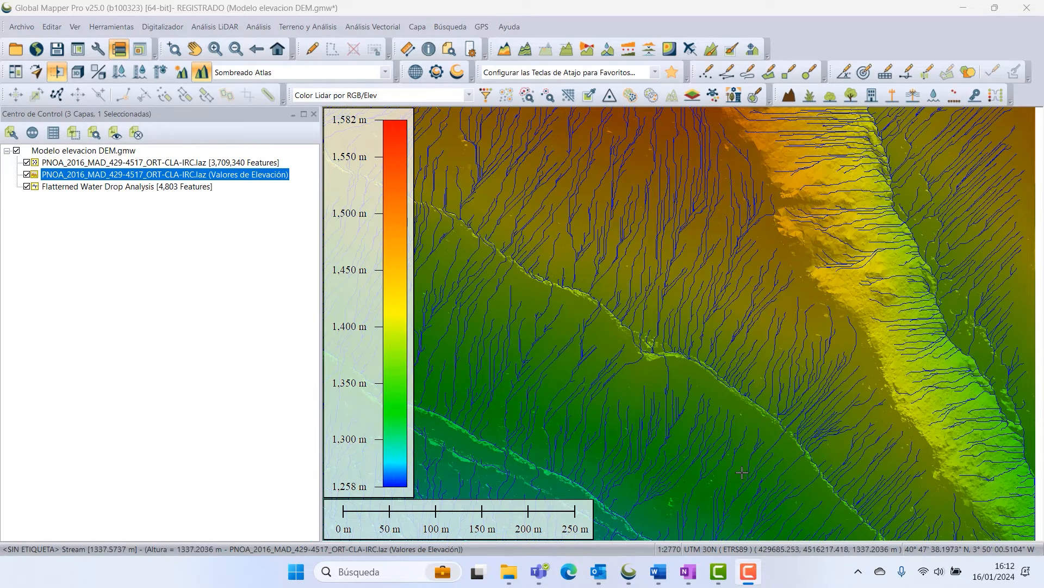
pyautogui.scroll(1, 795, 291)
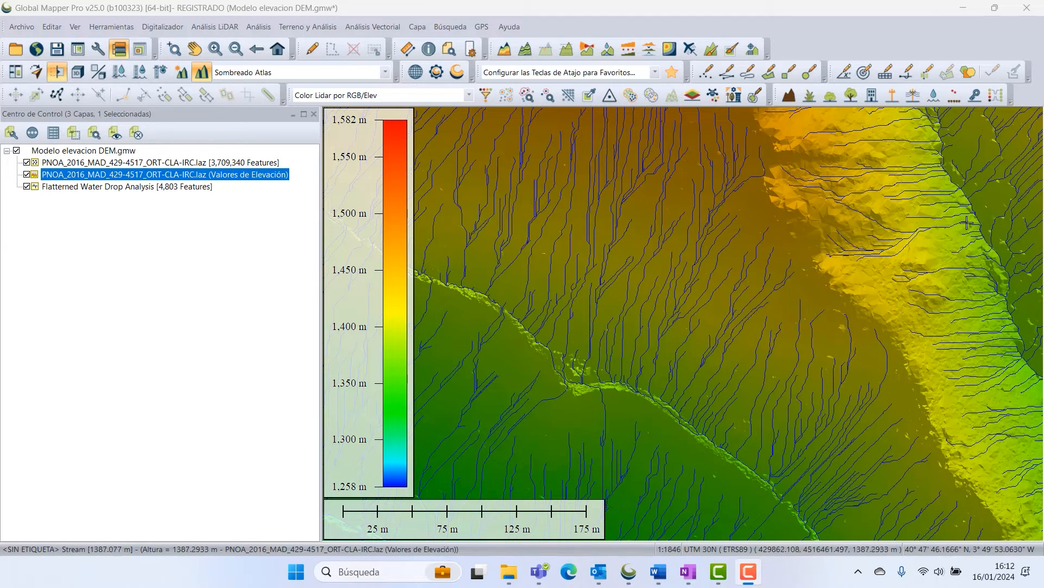
pyautogui.scroll(-1, 752, 183)
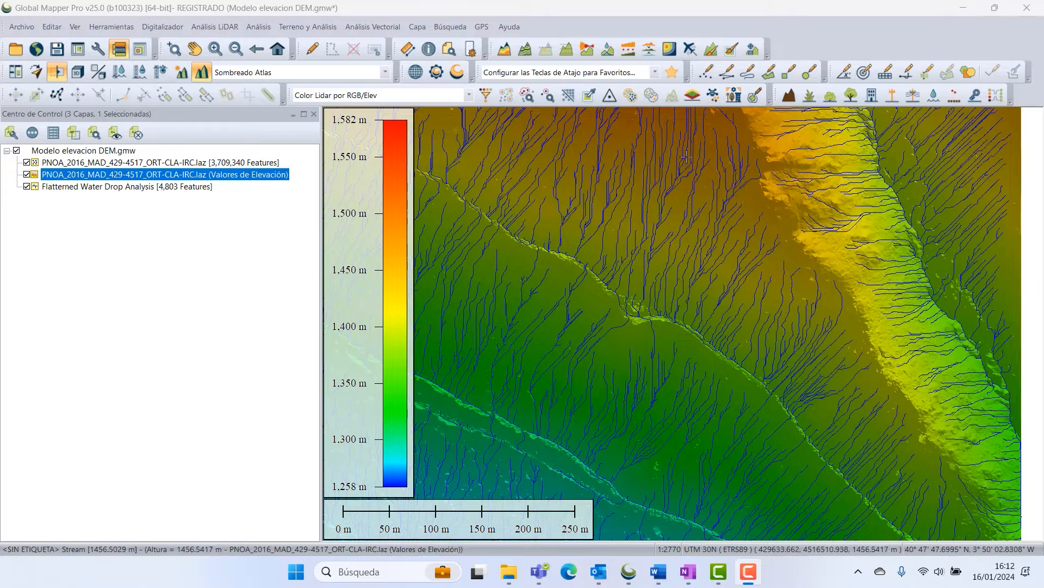
pyautogui.scroll(-2, 684, 187)
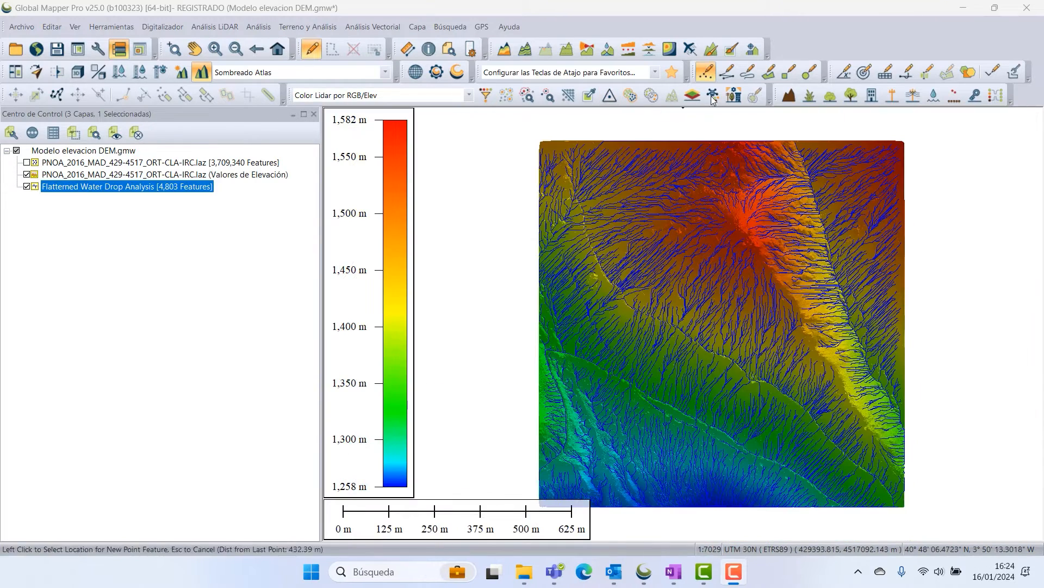
# Step: Compare the terrain with and without the Flatterned Water Drop Analysis layer, leaving that layer hidden
pyautogui.click(707, 75)
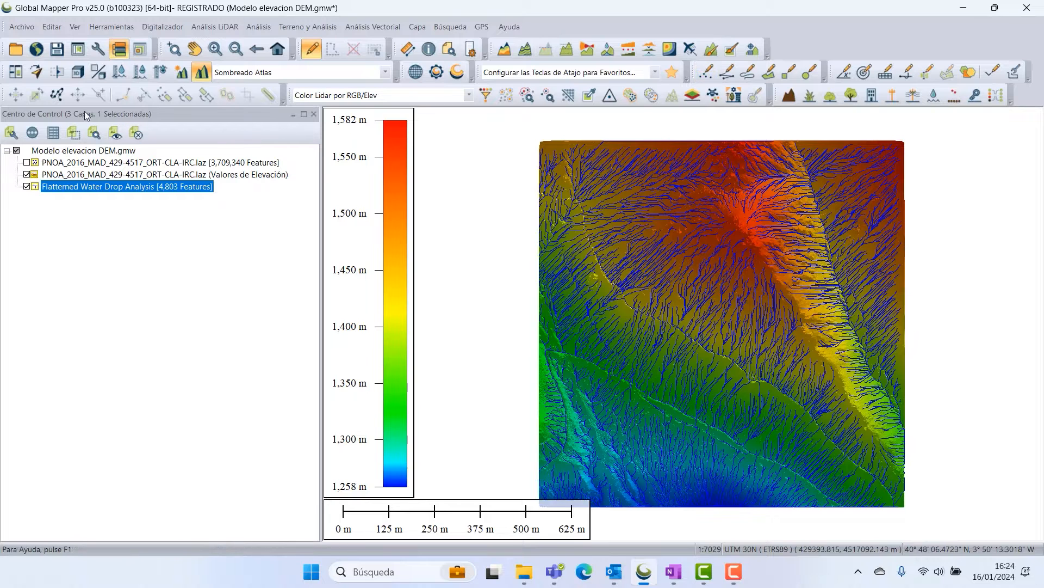
pyautogui.click(26, 187)
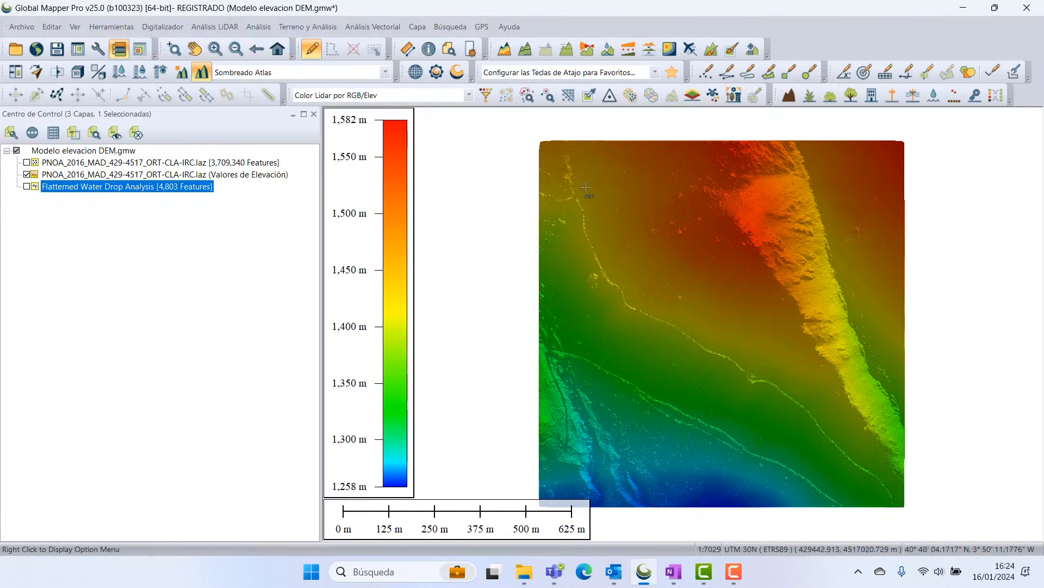
pyautogui.click(27, 187)
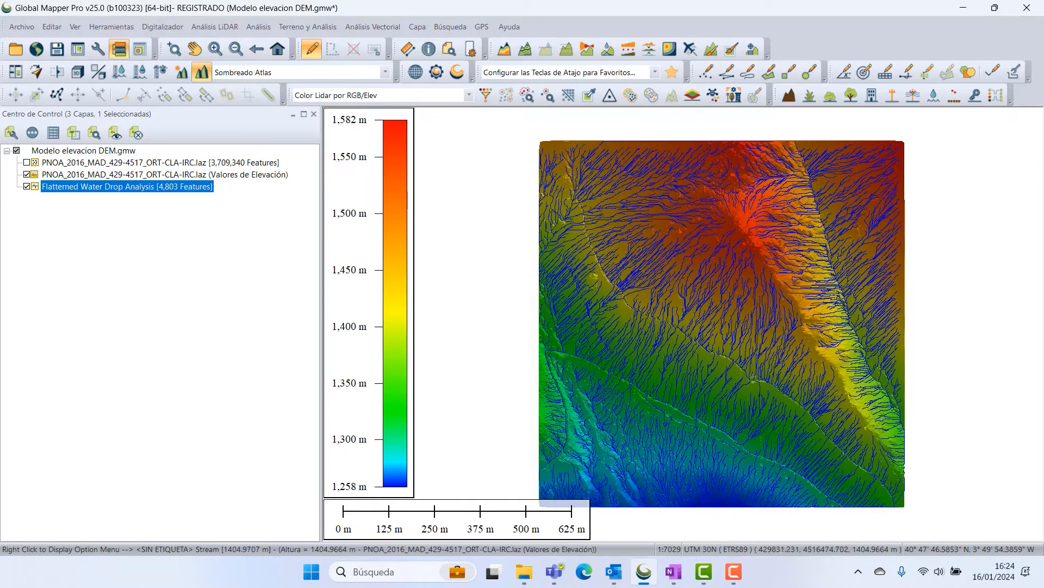
pyautogui.click(26, 186)
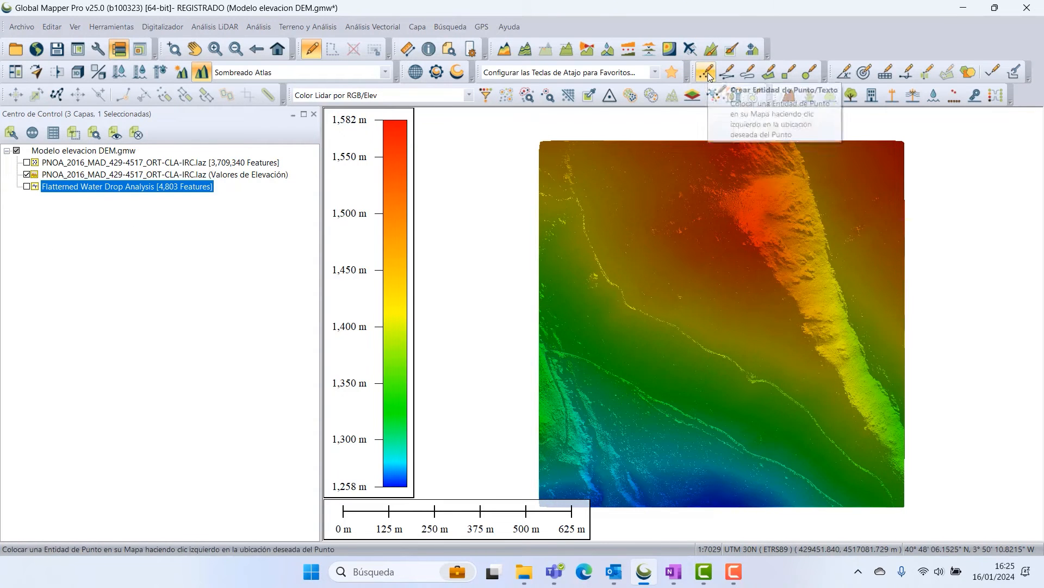
# Step: Create a point named "Punto de partida" in a new layer "Punto1" on the slope just west of the steep ridge flank
pyautogui.click(707, 73)
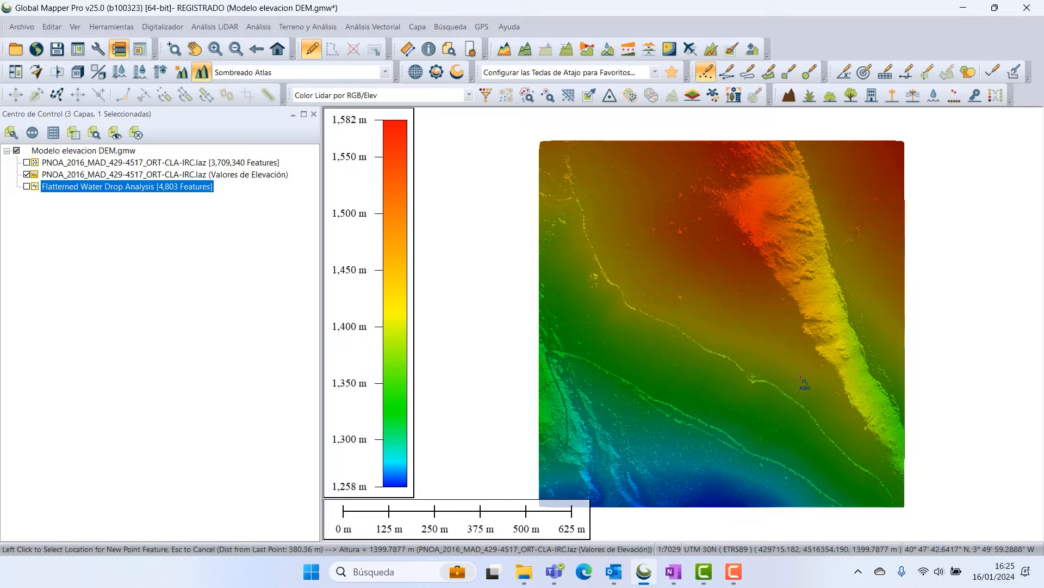
pyautogui.click(800, 378)
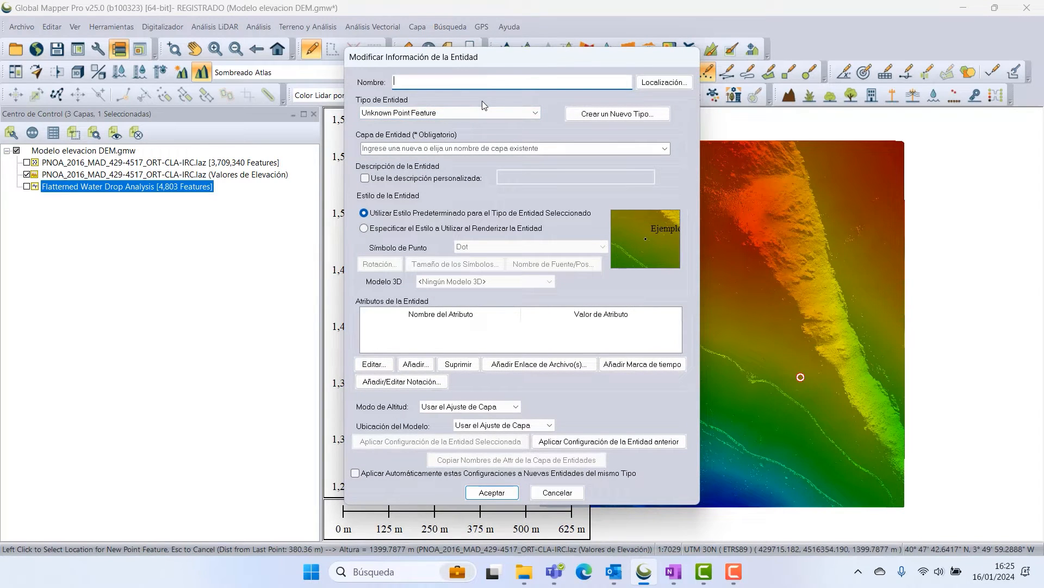
pyautogui.write('Punto de partida')
pyautogui.click(446, 147)
pyautogui.write('Punto1')
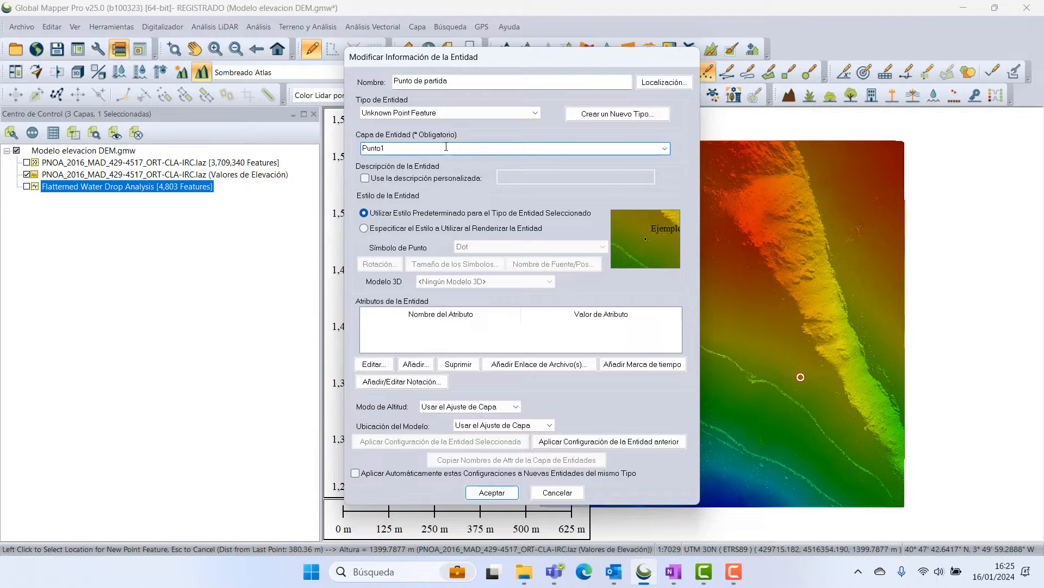
pyautogui.click(487, 497)
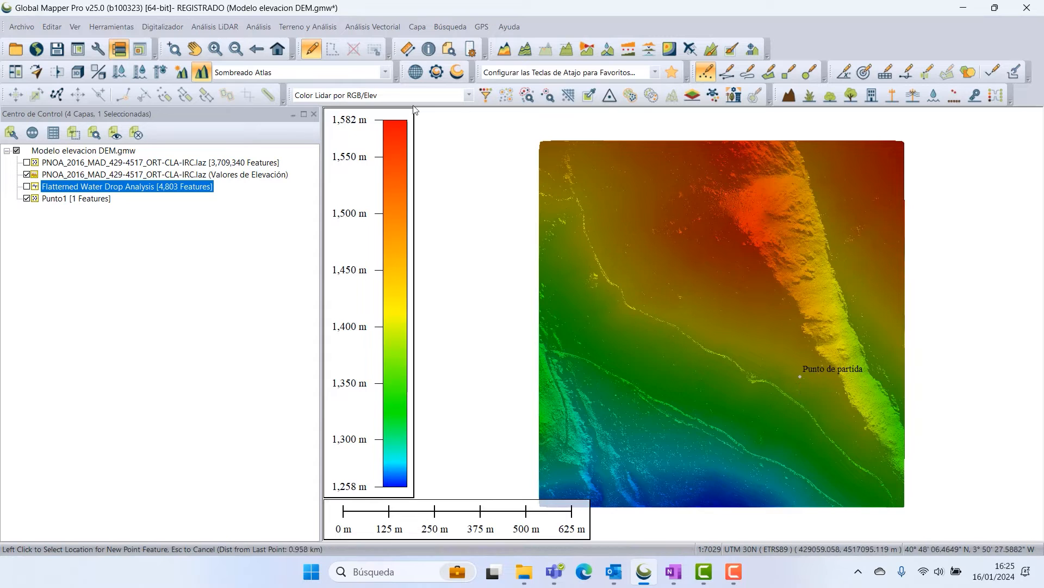
# Step: Select the "Punto de partida" point and open the watershed generation options, keeping flow tracing from selected points (water drop analysis) enabled
pyautogui.click(312, 49)
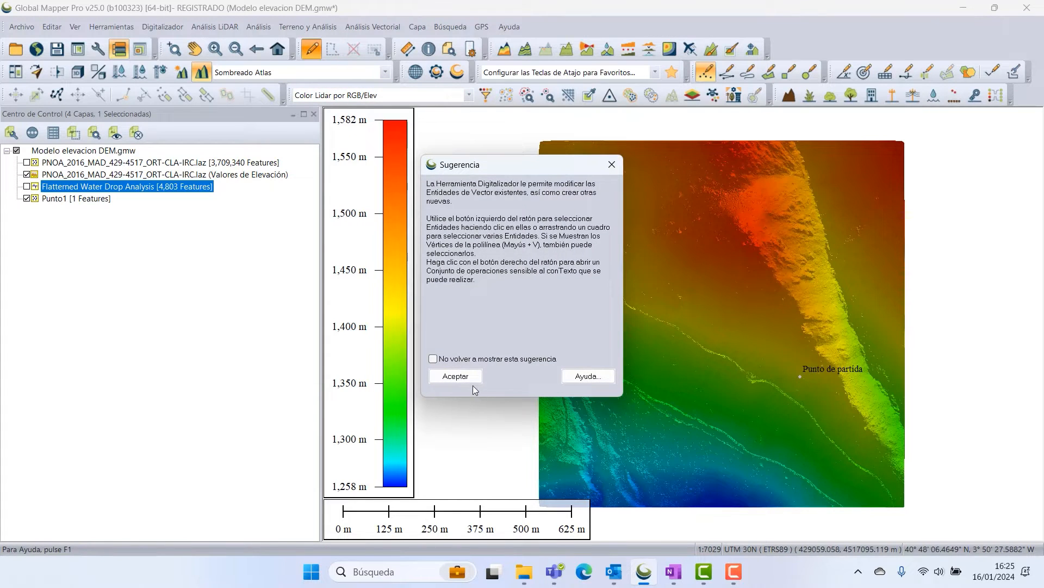
pyautogui.click(456, 376)
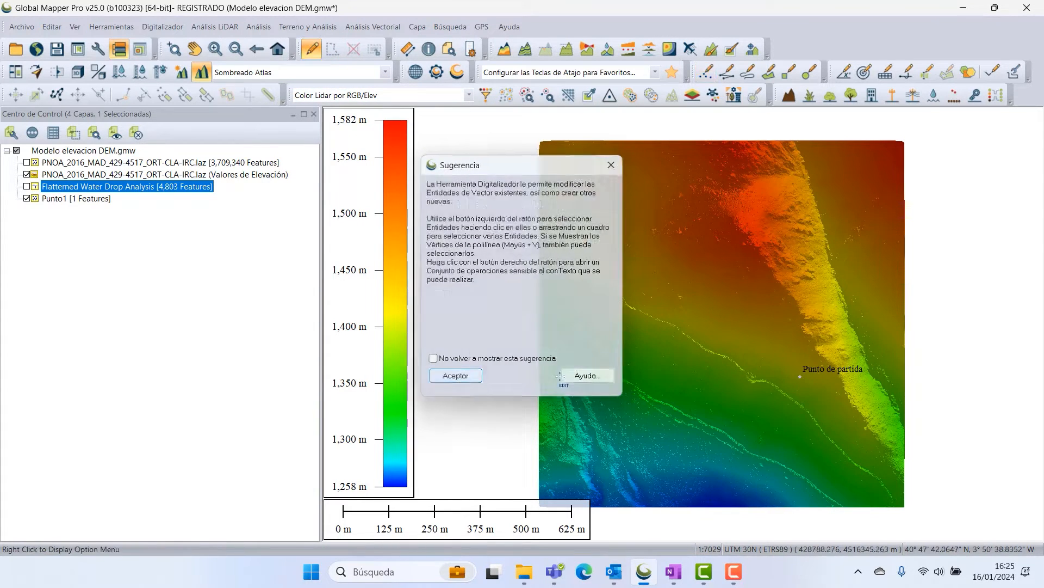
pyautogui.click(801, 377)
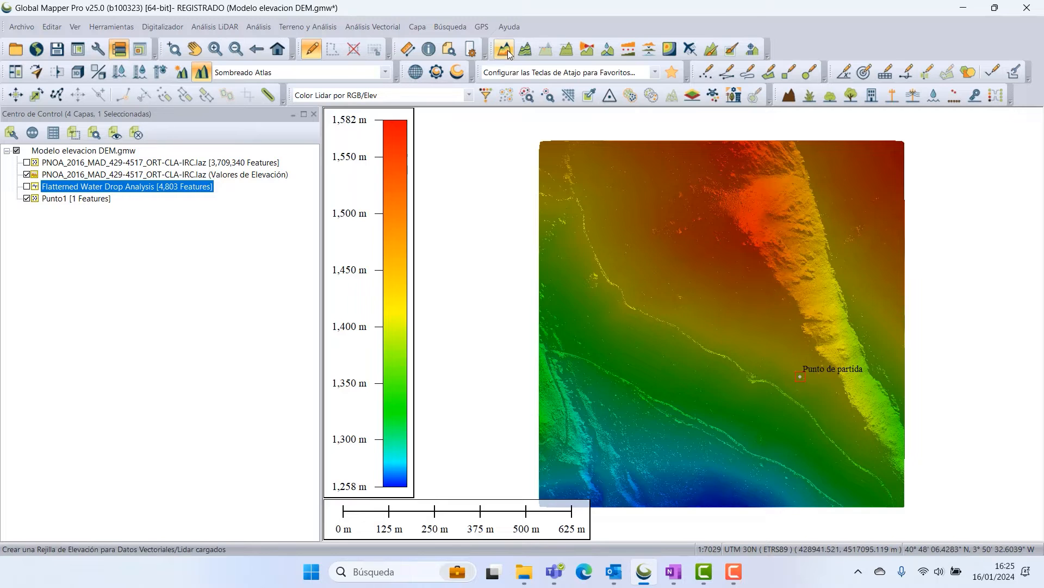
pyautogui.click(607, 49)
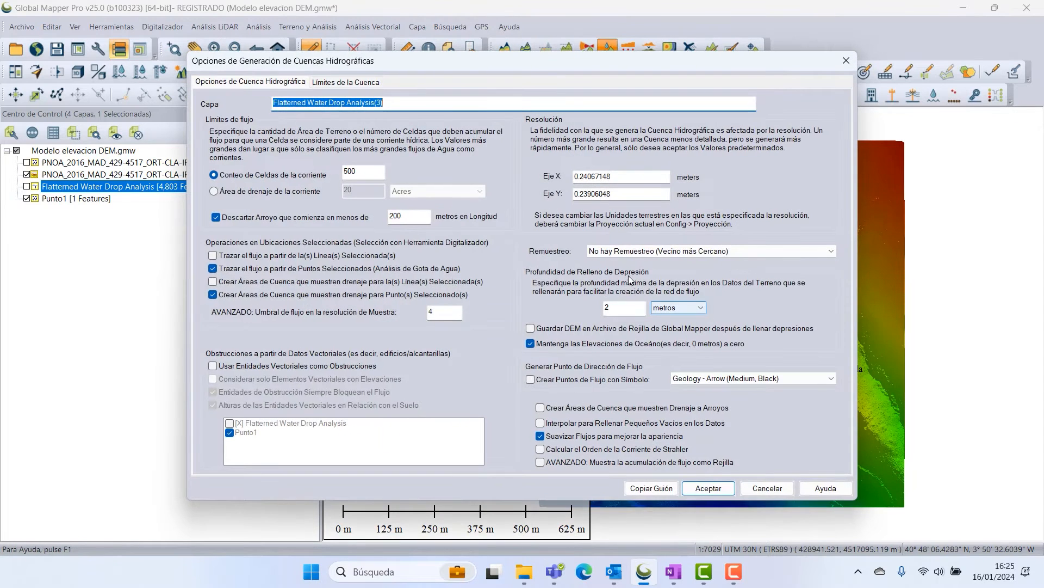
pyautogui.moveTo(478, 70); pyautogui.dragTo(405, 69)
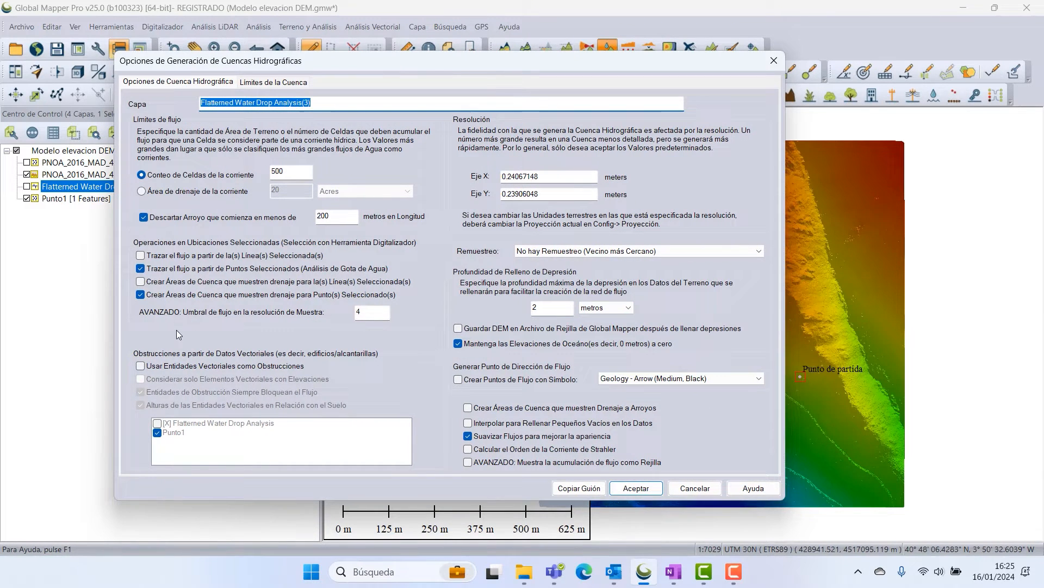
pyautogui.click(143, 267)
pyautogui.click(143, 267)
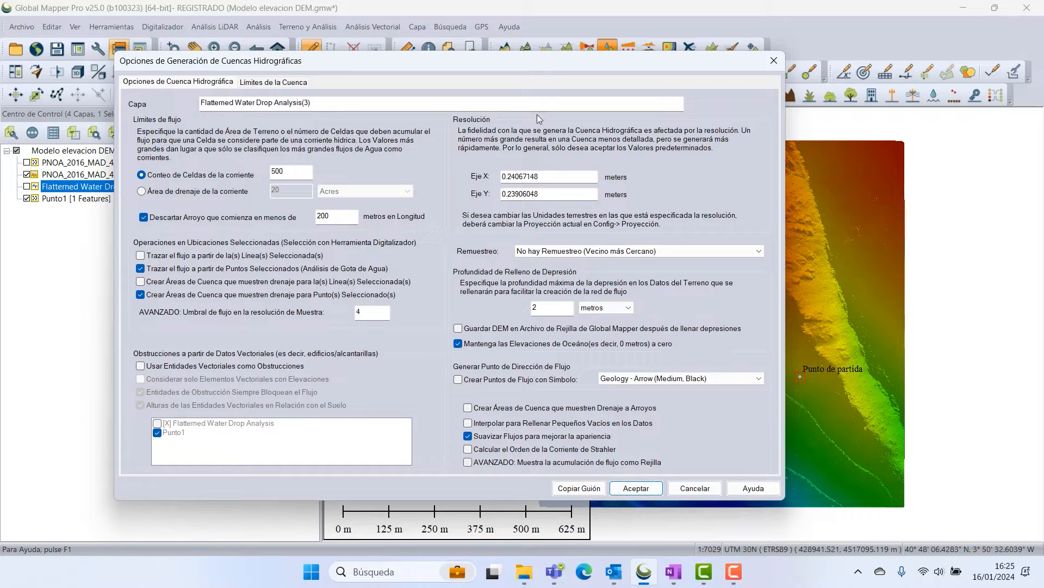
# Step: Limit the watershed bounds to a drawn box about 351 by 446 m around the starting point and its downhill slope, and generate the analysis
pyautogui.click(266, 84)
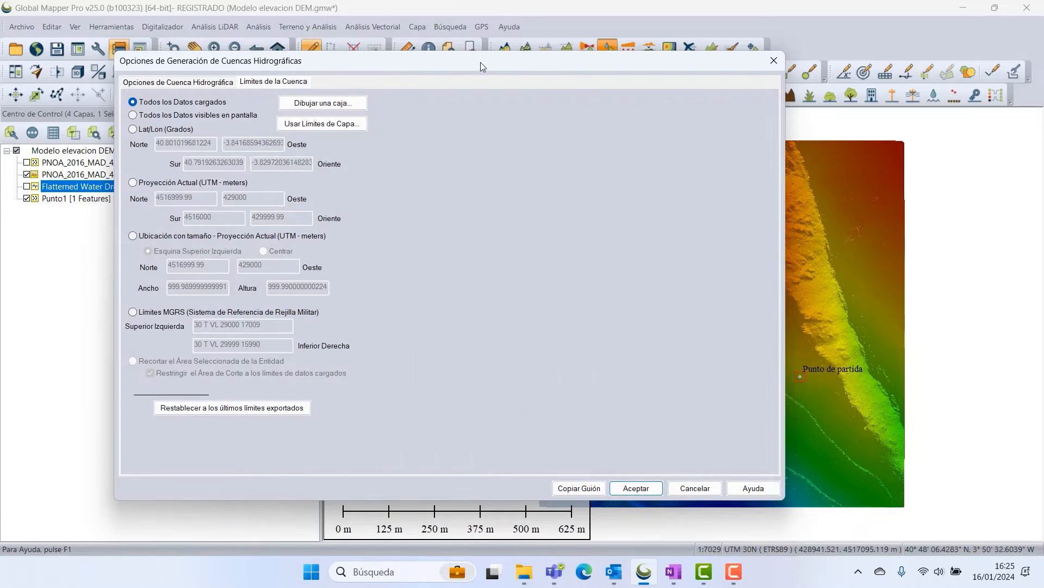
pyautogui.moveTo(480, 67); pyautogui.dragTo(393, 47)
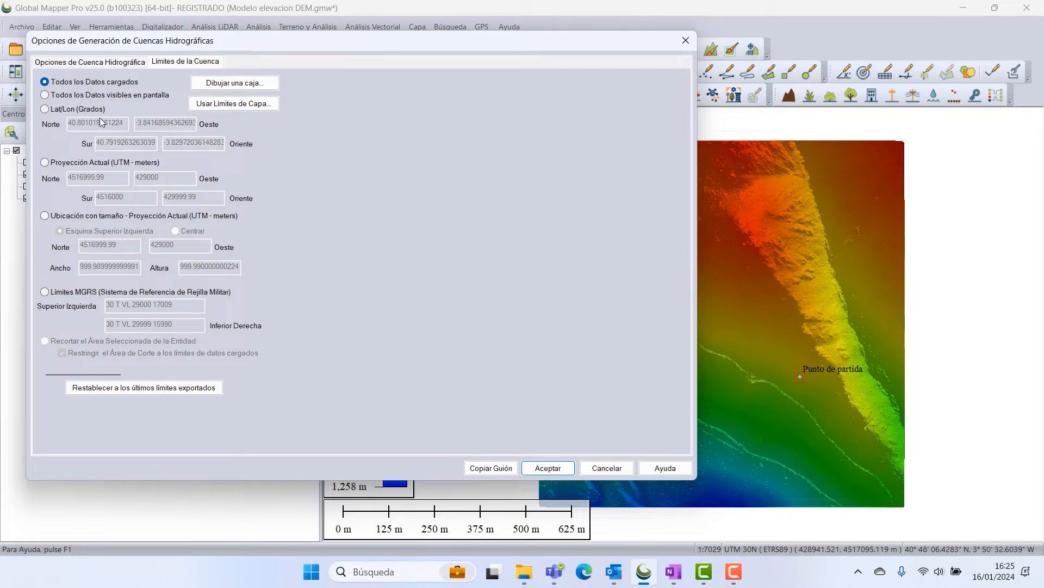
pyautogui.click(239, 87)
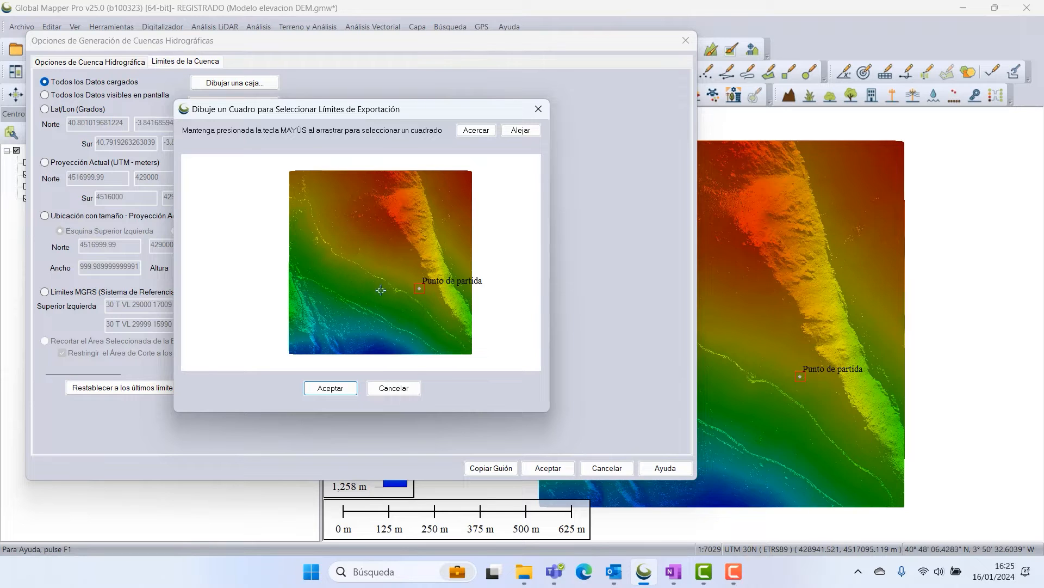
pyautogui.moveTo(443, 357); pyautogui.dragTo(380, 275)
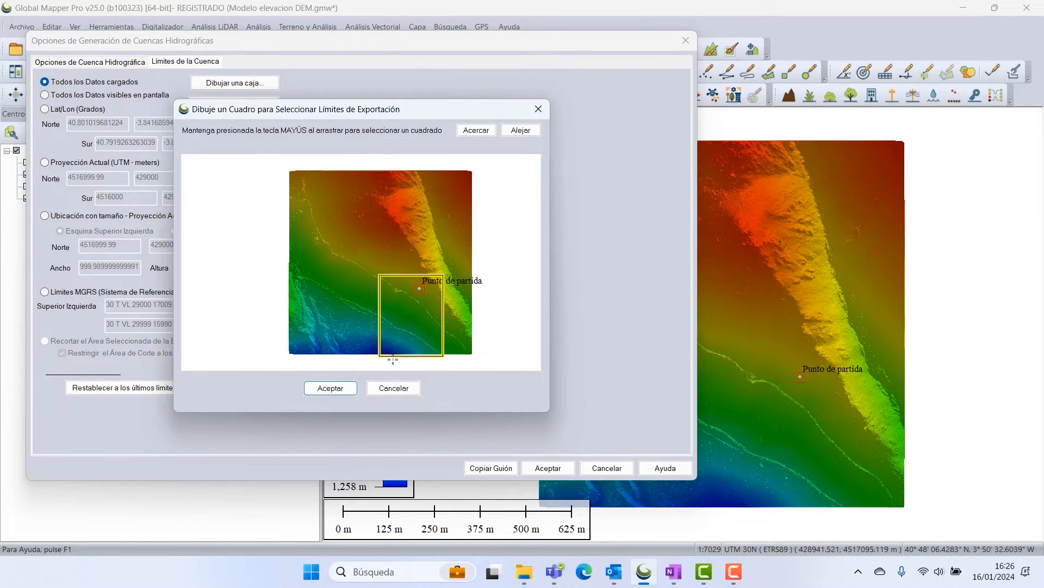
pyautogui.click(343, 392)
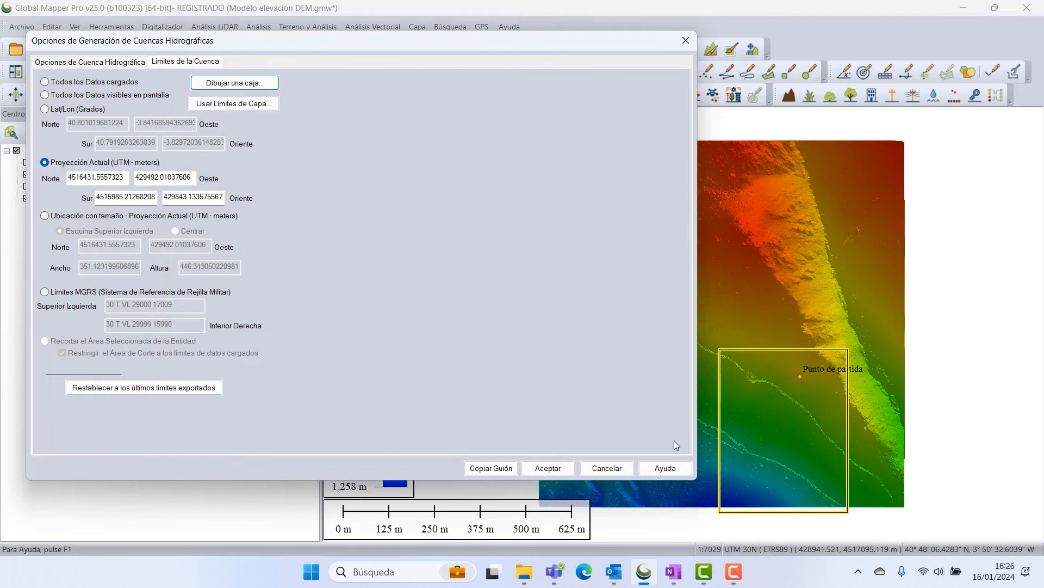
pyautogui.click(547, 469)
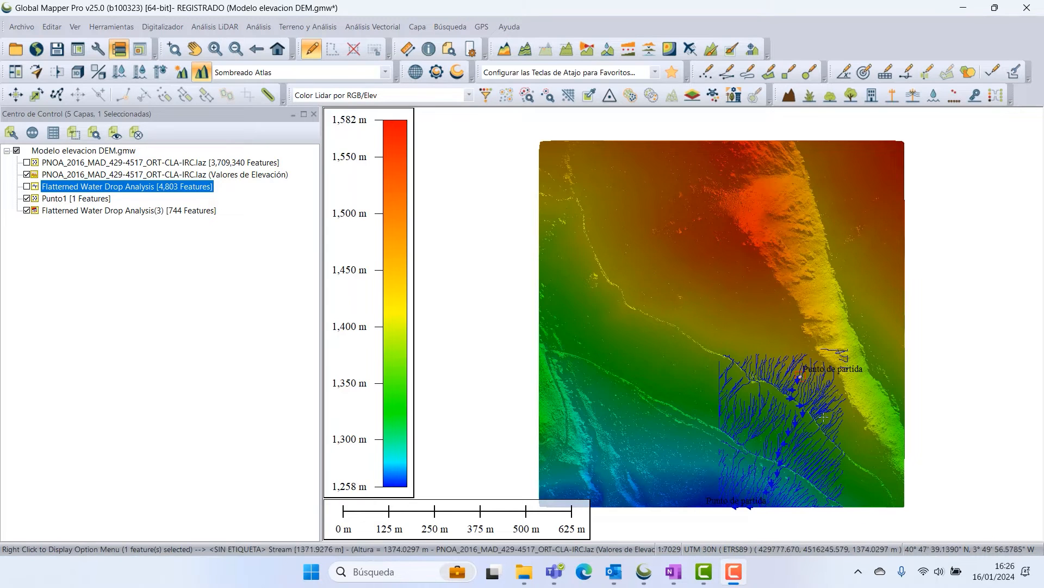
# Step: Examine the water drop path running downhill from "Punto de partida" and the surrounding streams
pyautogui.scroll(2, 828, 429)
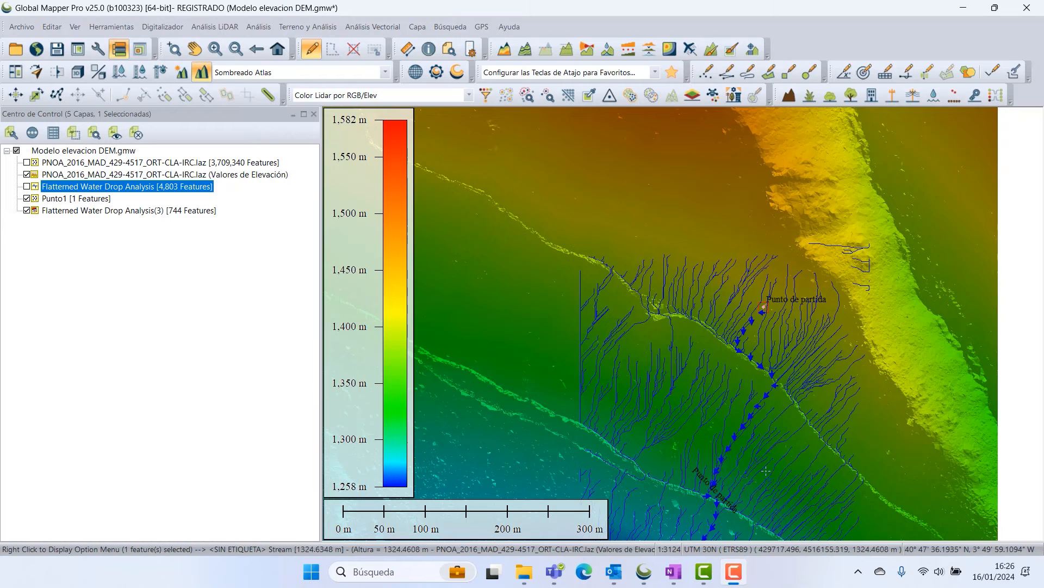
pyautogui.scroll(-1, 798, 386)
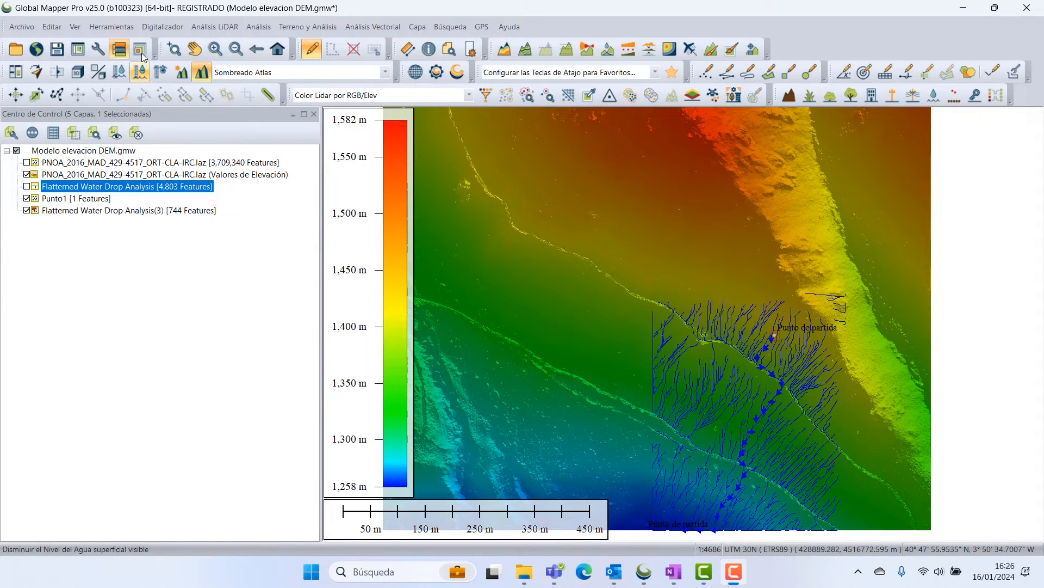
pyautogui.click(174, 49)
pyautogui.moveTo(628, 301); pyautogui.dragTo(883, 539)
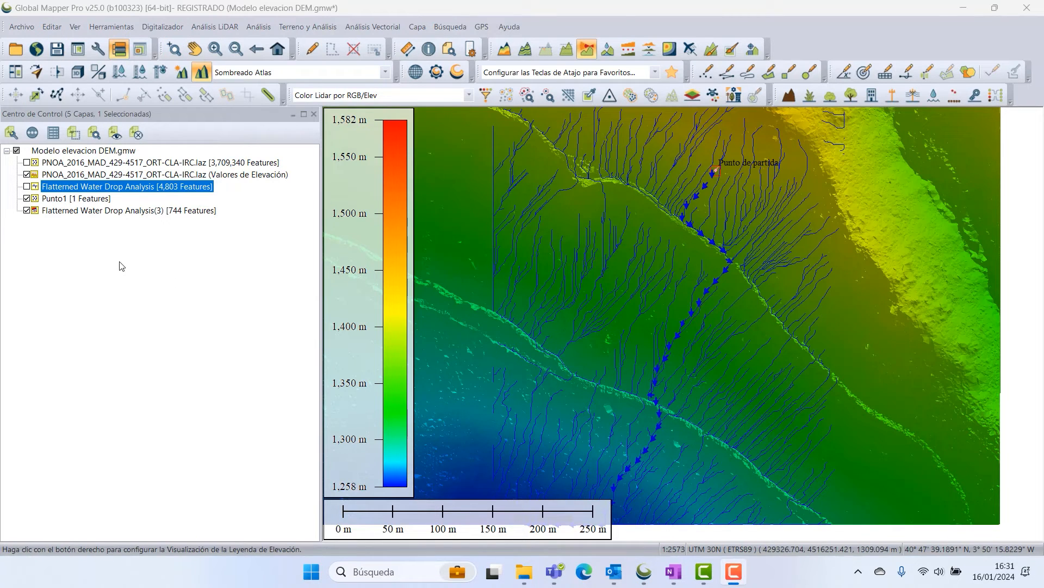
# Step: Hide the Flatterned Water Drop Analysis(3) and Punto1 layers, leaving only the PNOA elevation values layer visible and selected
pyautogui.click(27, 210)
pyautogui.click(26, 198)
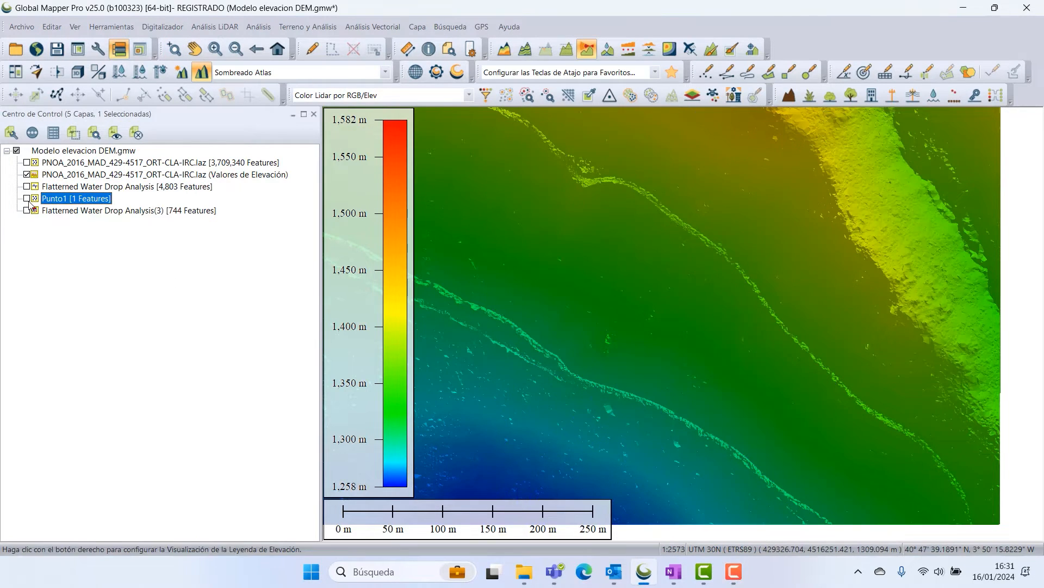
pyautogui.click(93, 175)
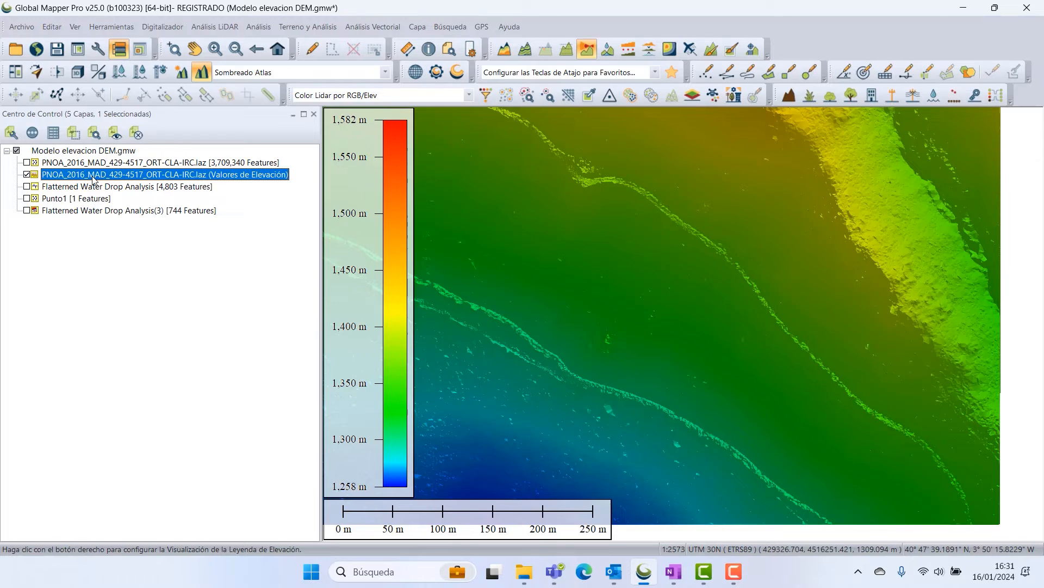
pyautogui.click(26, 175)
pyautogui.click(26, 176)
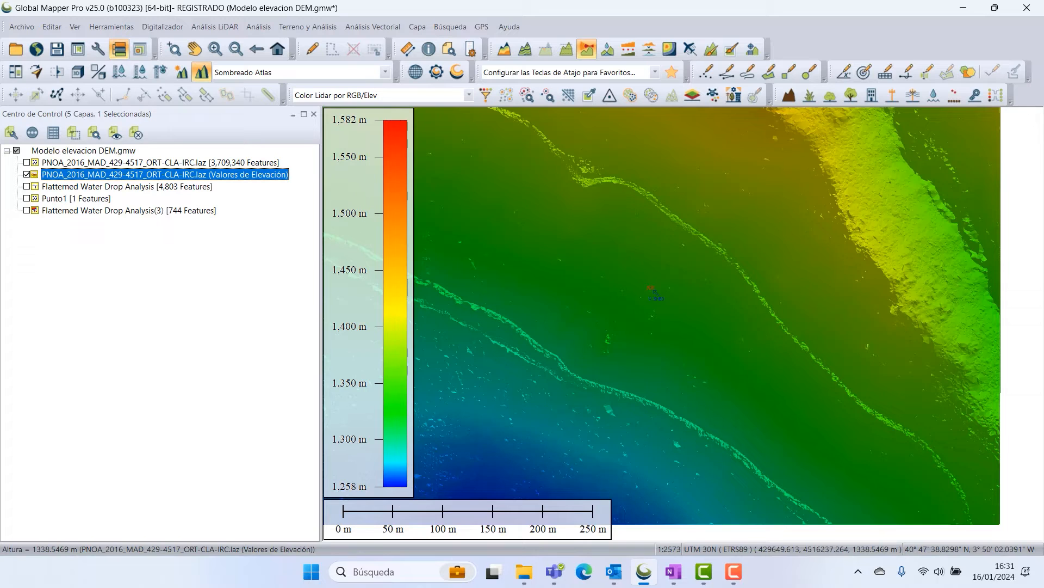
# Step: Start a viewshed analysis with the transmitter placed just west of the ridge's highest area, with the whole terrain in view
pyautogui.click(588, 50)
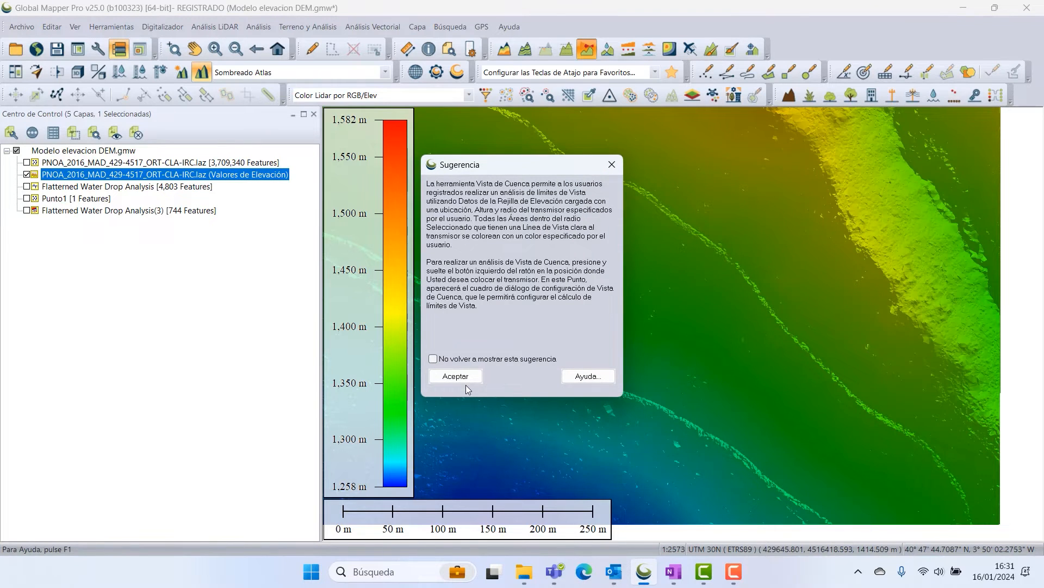
pyautogui.click(465, 379)
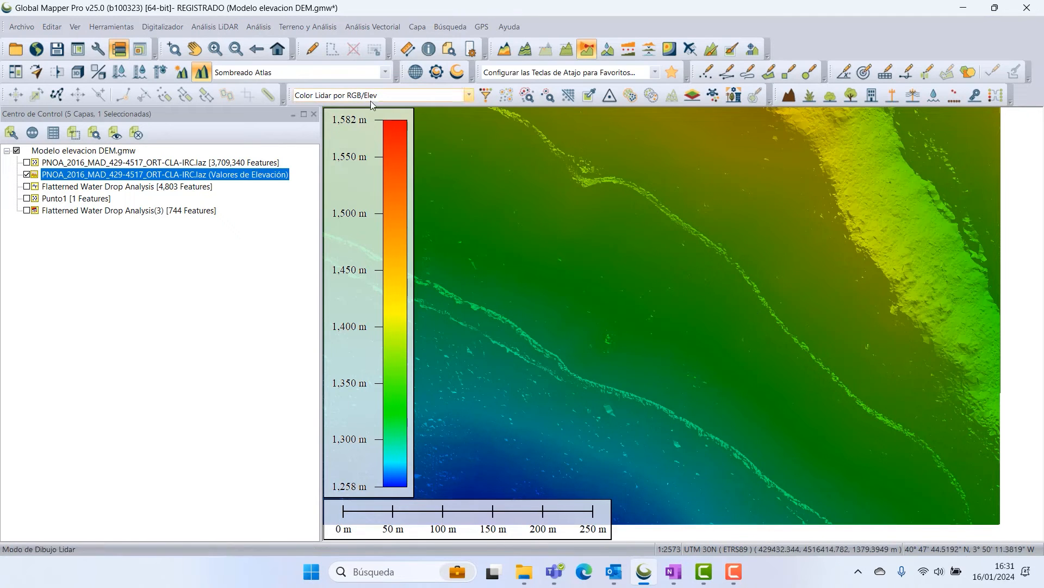
pyautogui.click(278, 50)
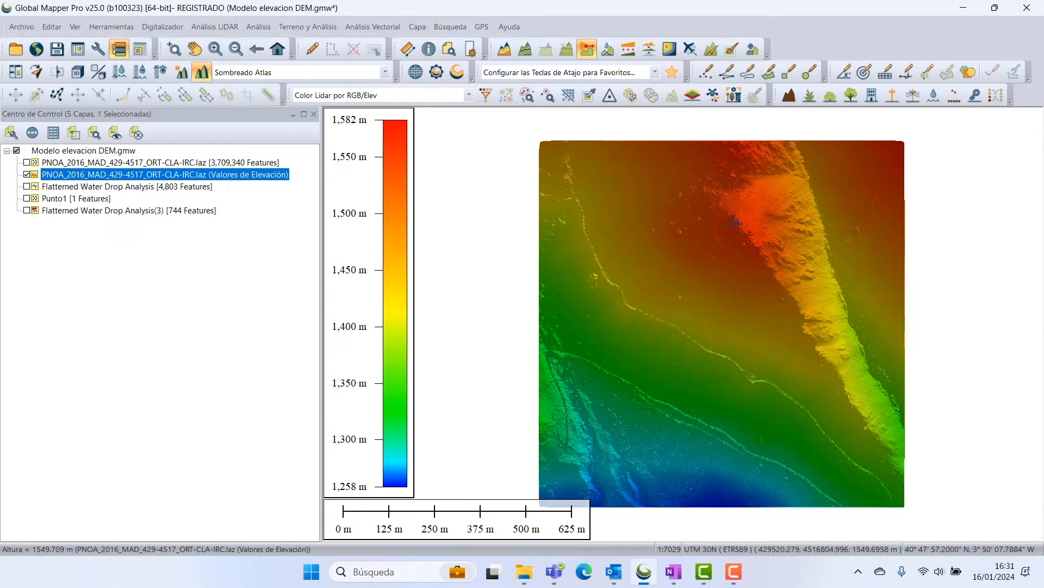
pyautogui.click(733, 219)
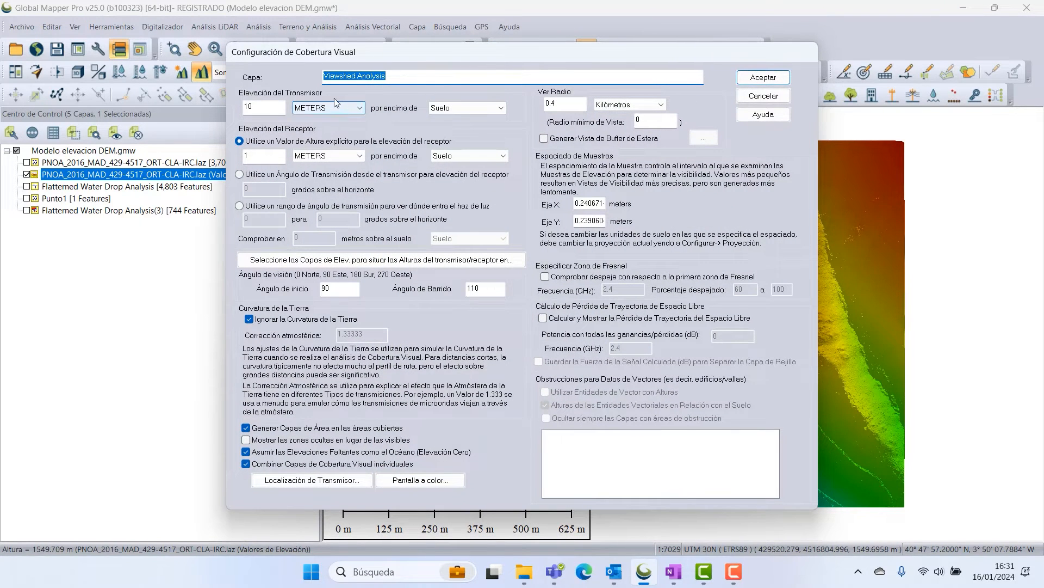
pyautogui.moveTo(406, 51); pyautogui.dragTo(439, 47)
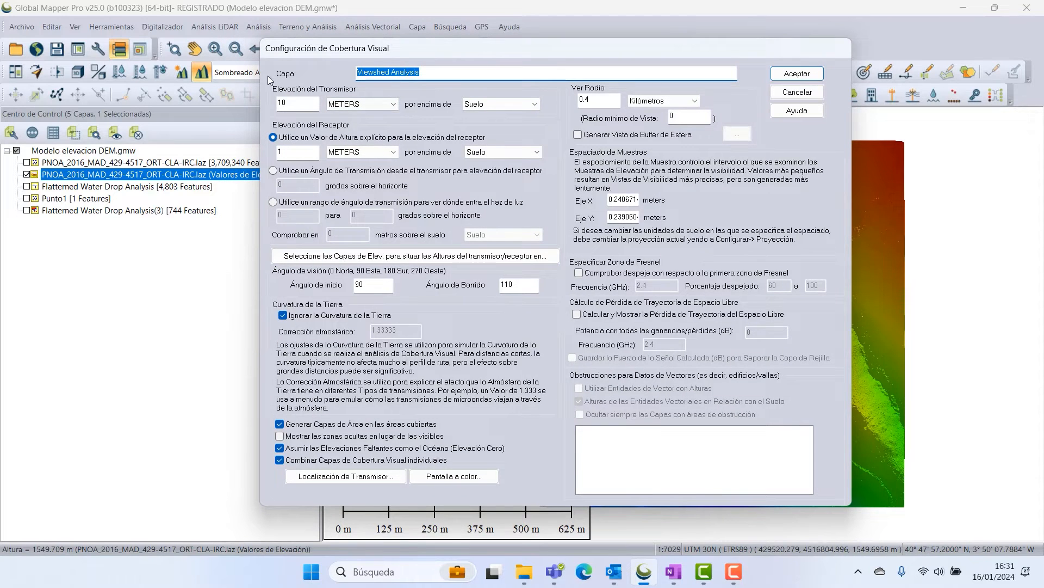
# Step: Review the viewshed's transmitter height, receiver height and base elevation layer selection without changing them
pyautogui.doubleClick(302, 103)
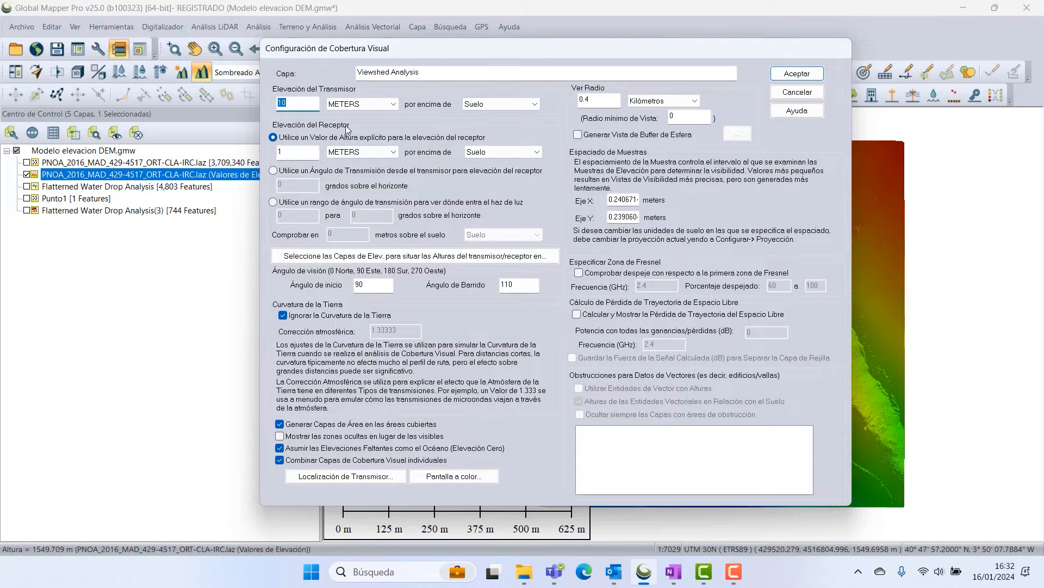
pyautogui.doubleClick(297, 152)
pyautogui.click(423, 256)
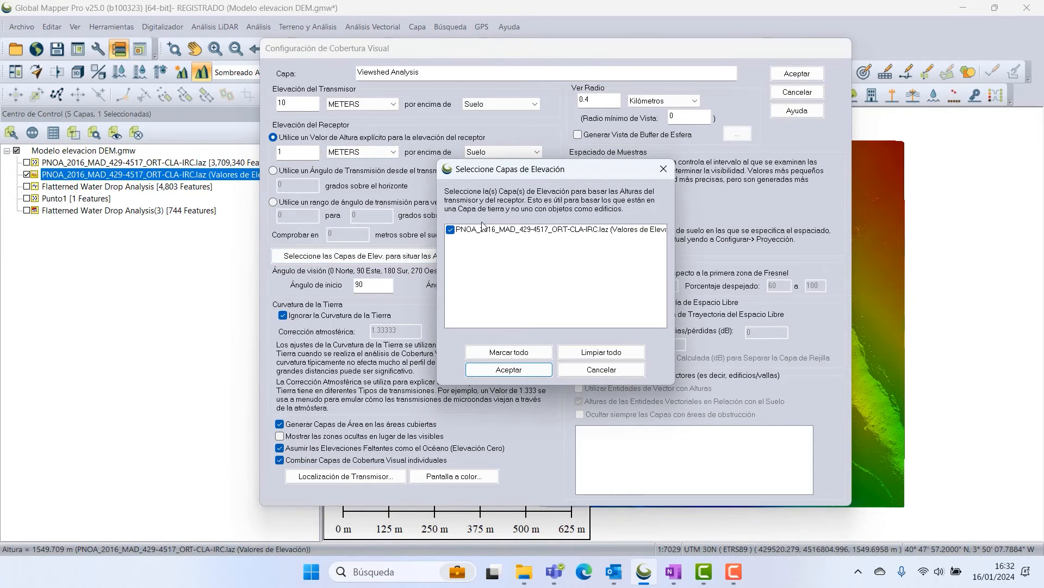
pyautogui.click(598, 370)
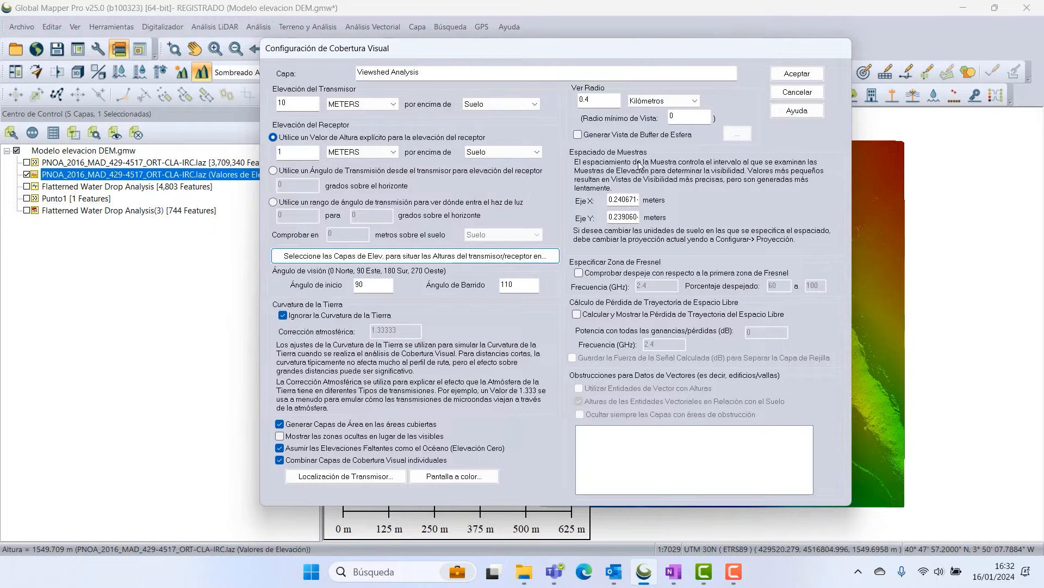
# Step: Set the viewshed's start angle to 0 and generate it, keeping the 0.4 km radius and 110° sweep
pyautogui.doubleClick(600, 98)
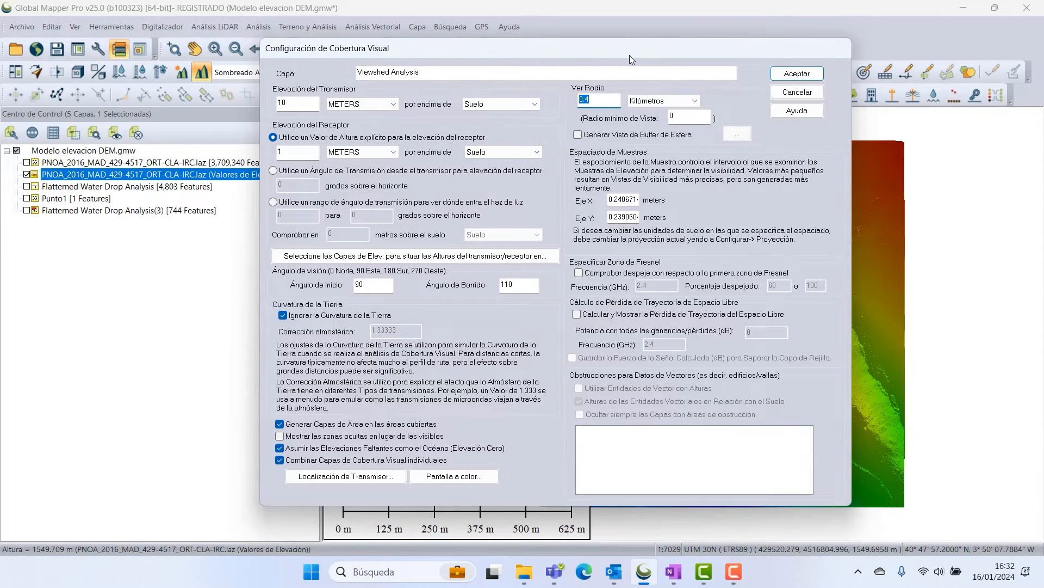
pyautogui.moveTo(629, 54); pyautogui.dragTo(574, 54)
pyautogui.doubleClick(317, 285)
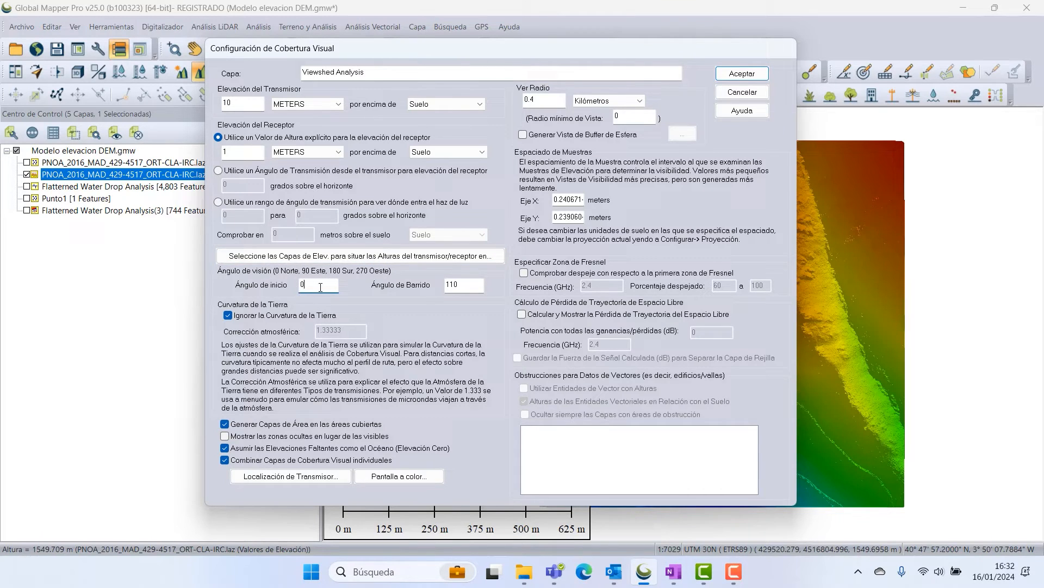
pyautogui.click(742, 73)
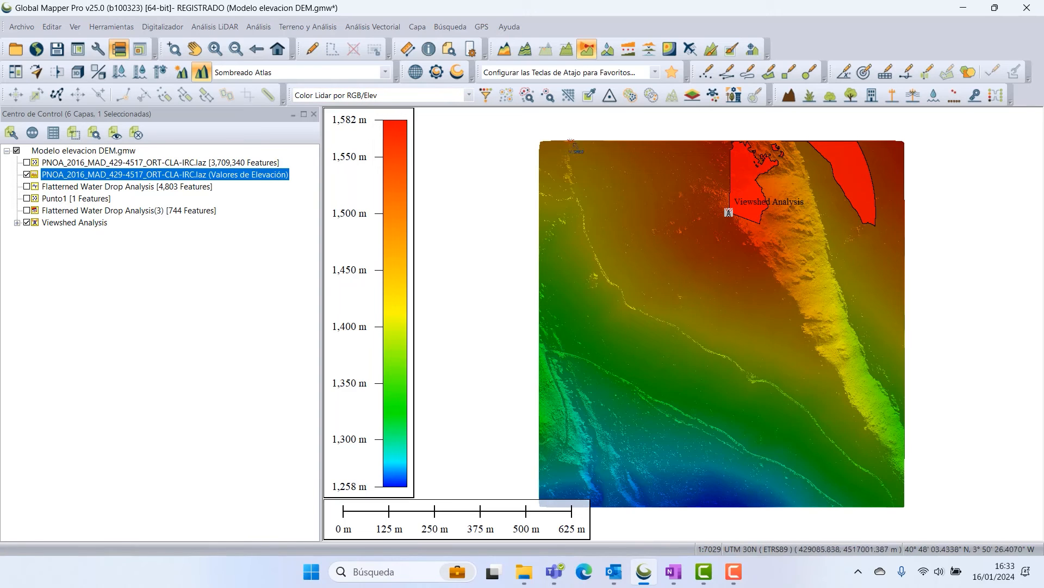
pyautogui.doubleClick(89, 224)
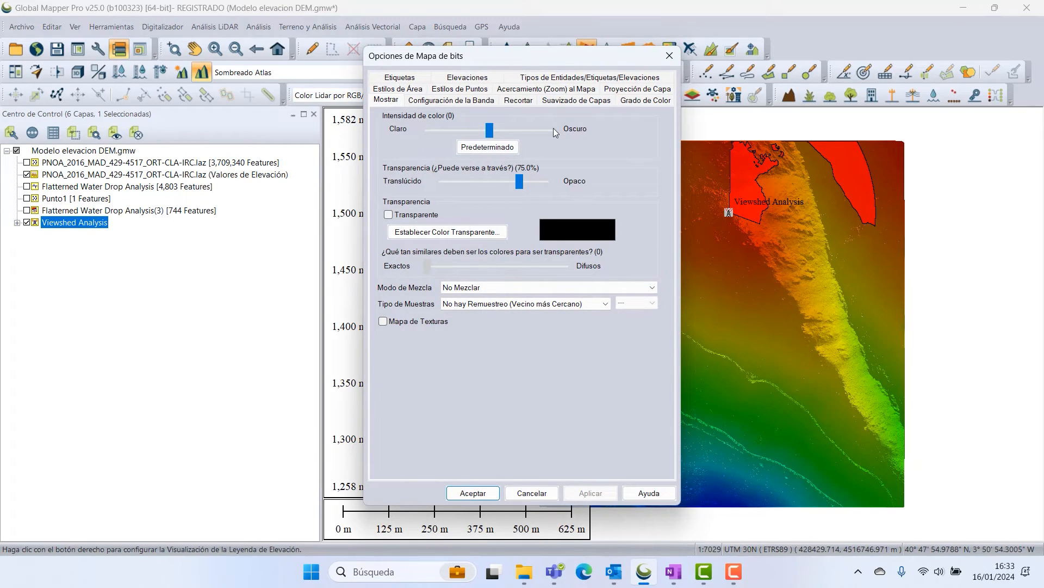
pyautogui.click(532, 492)
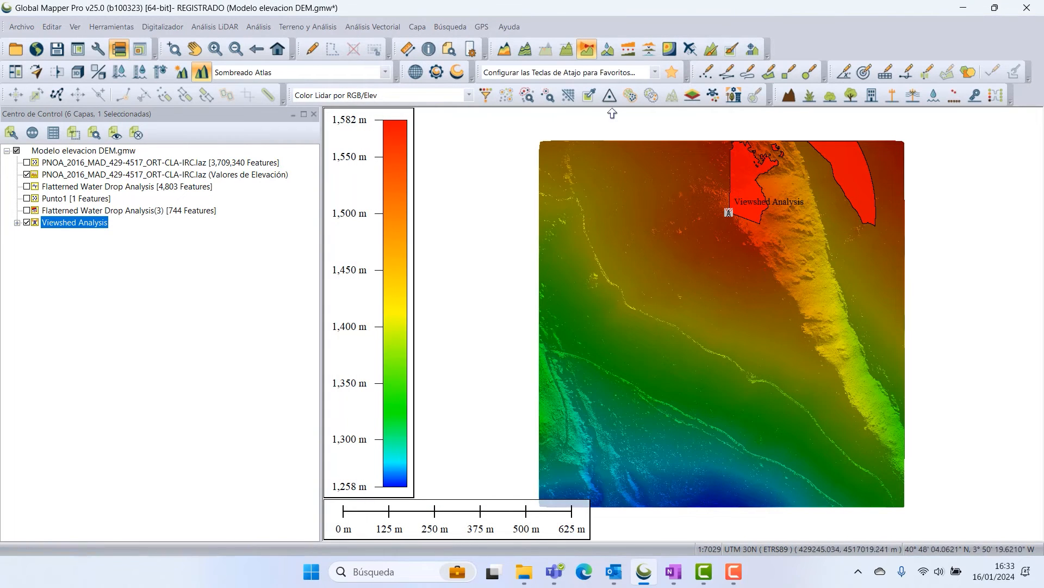
# Step: Generate a second viewshed from the western foot of the steep ridge flank with a start angle of 210
pyautogui.click(593, 52)
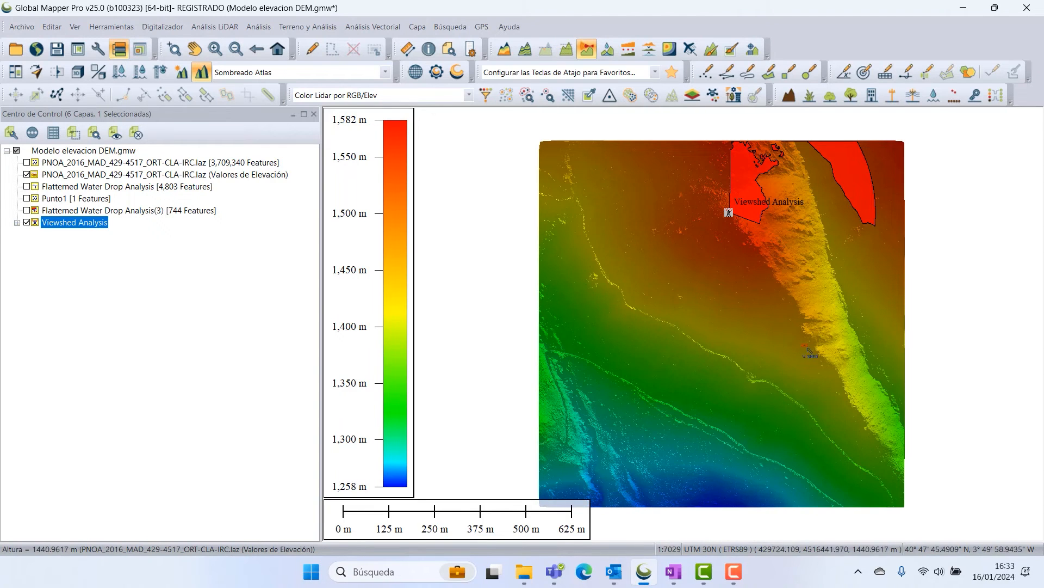
pyautogui.click(814, 351)
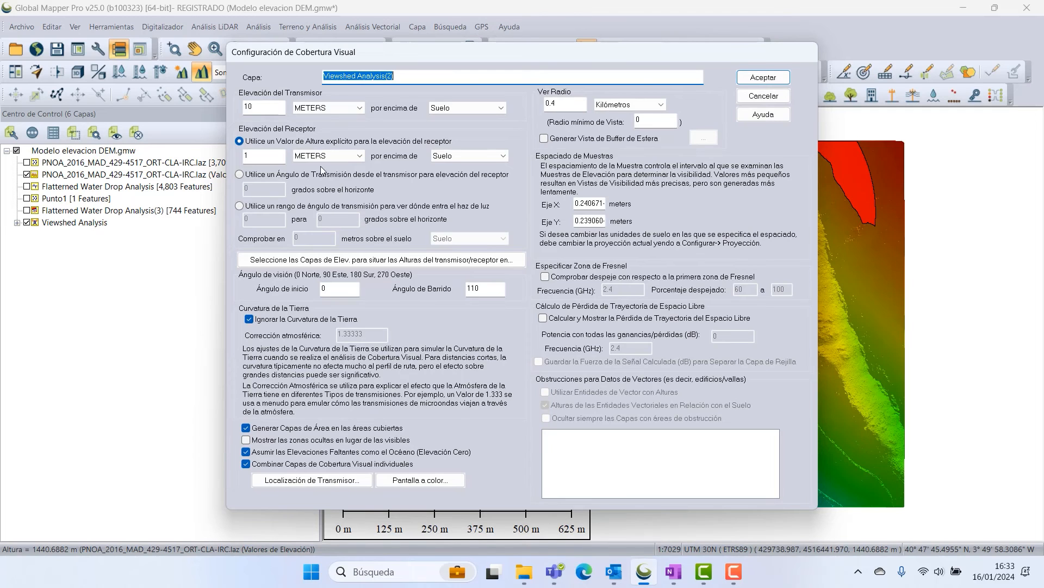
pyautogui.doubleClick(345, 291)
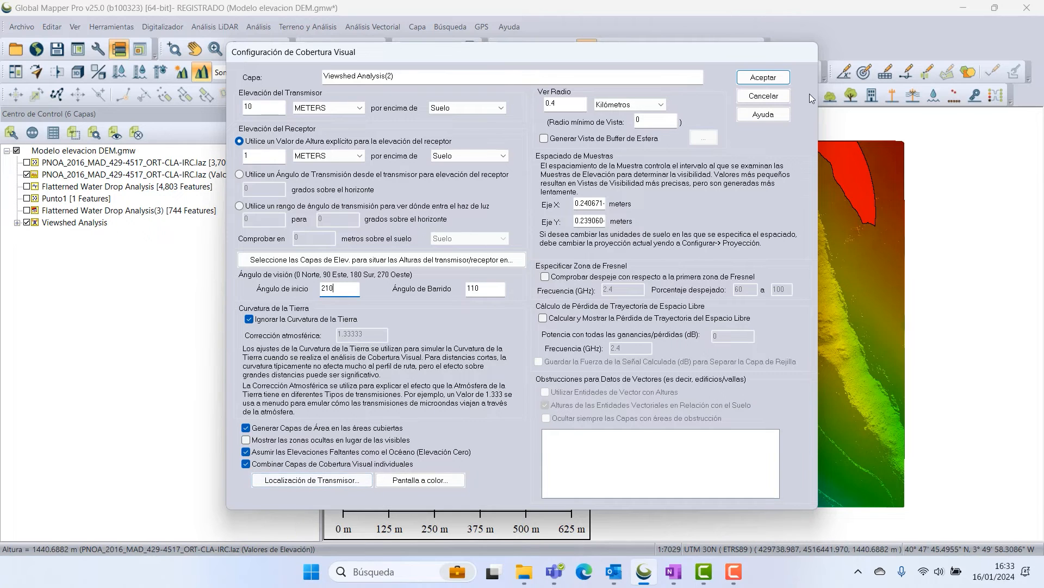
pyautogui.click(748, 80)
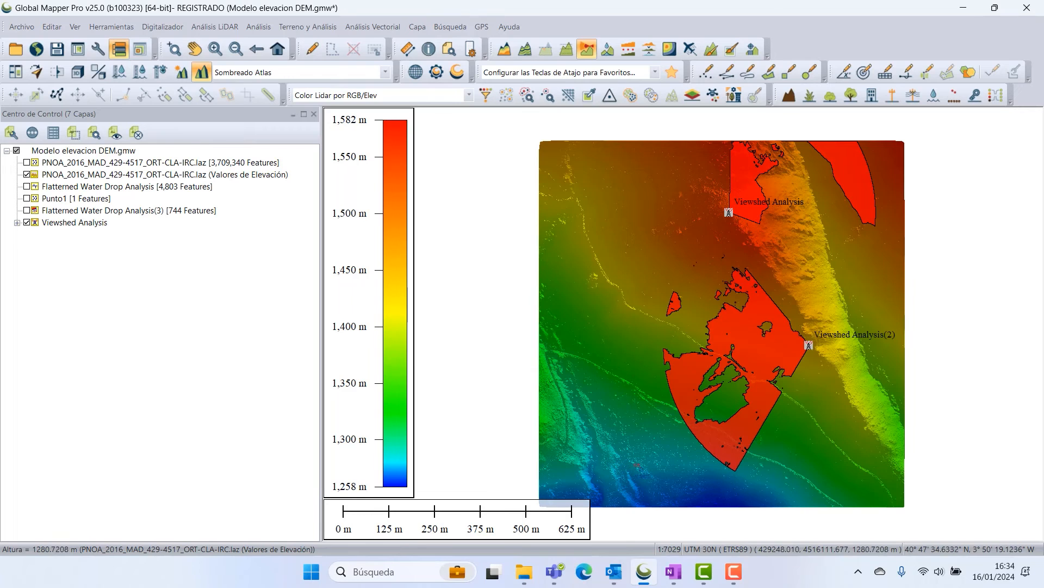
# Step: Generate a third viewshed from the low southwestern terrain, changing the start angle so the 110° sweep faces east, with a 0.4 km radius
pyautogui.click(646, 458)
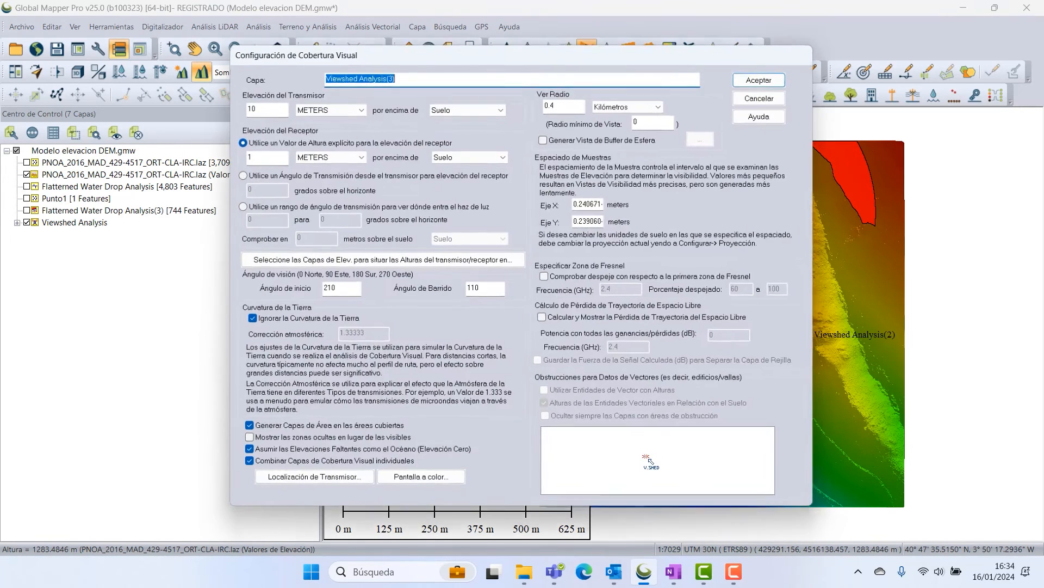
pyautogui.doubleClick(342, 289)
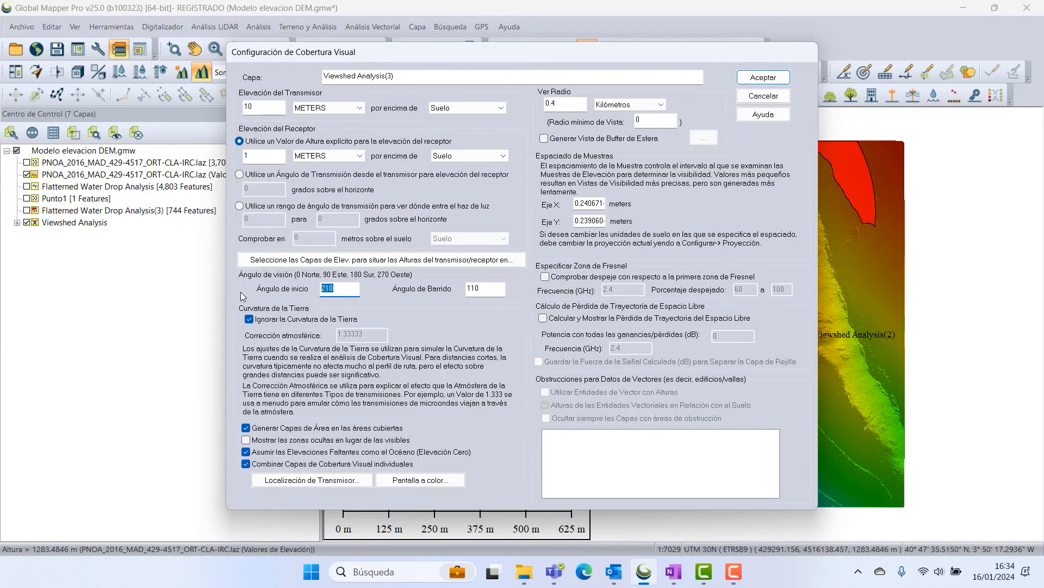
pyautogui.click(746, 78)
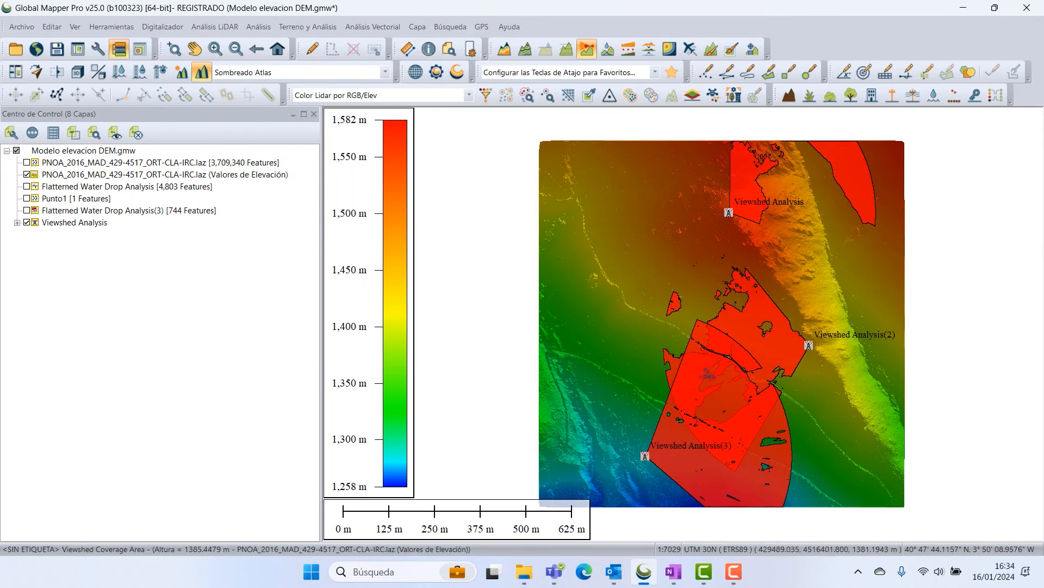
pyautogui.scroll(-2, 783, 396)
pyautogui.scroll(3, 783, 396)
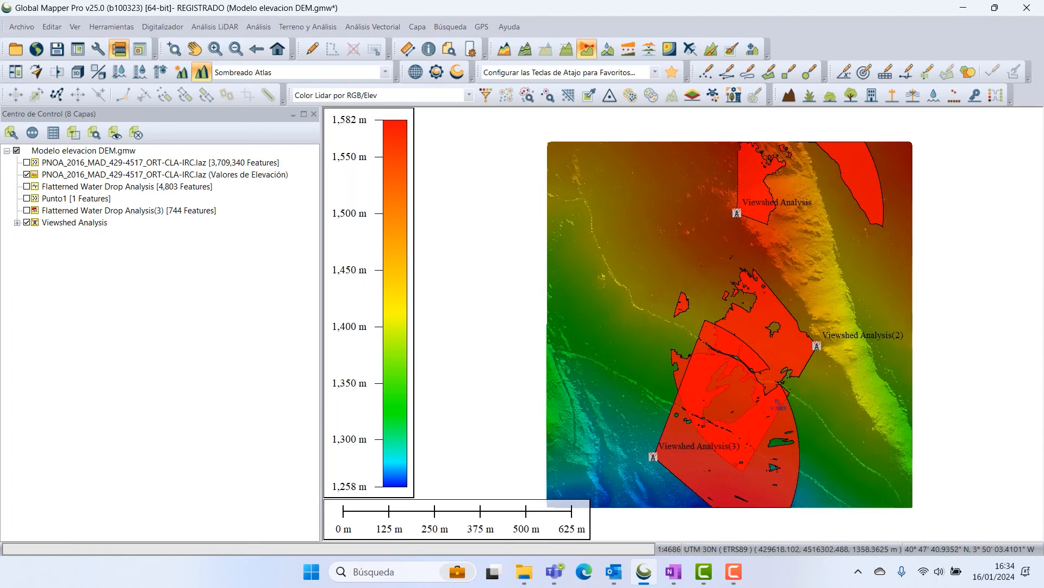
pyautogui.scroll(-1, 707, 402)
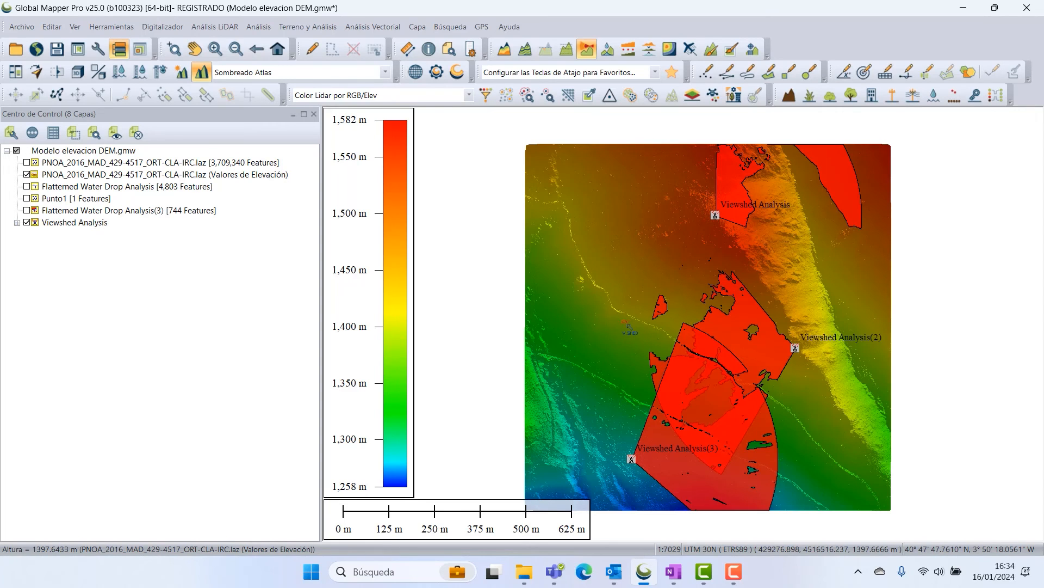
pyautogui.click(240, 29)
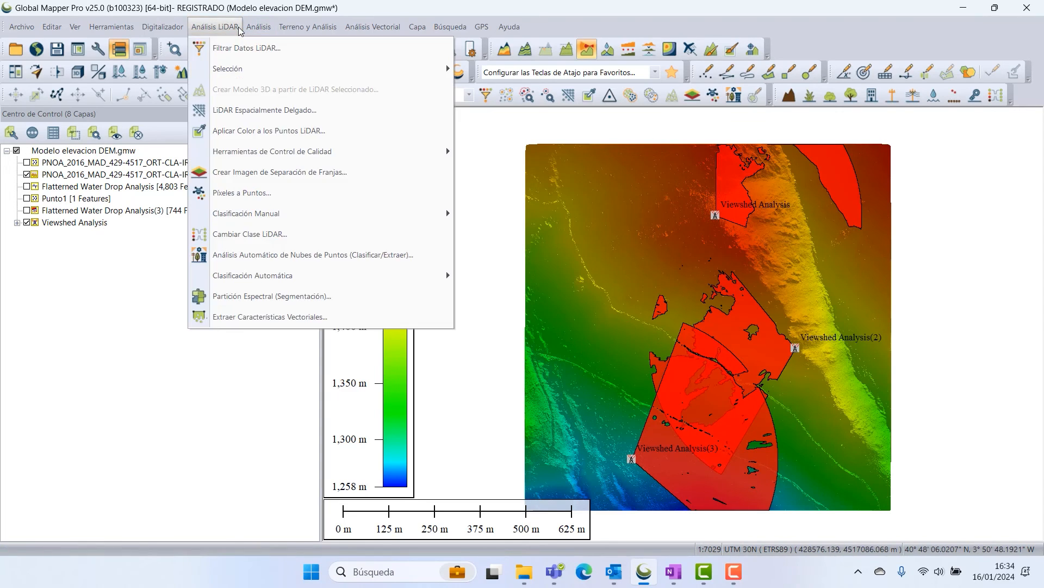
pyautogui.moveTo(363, 33)
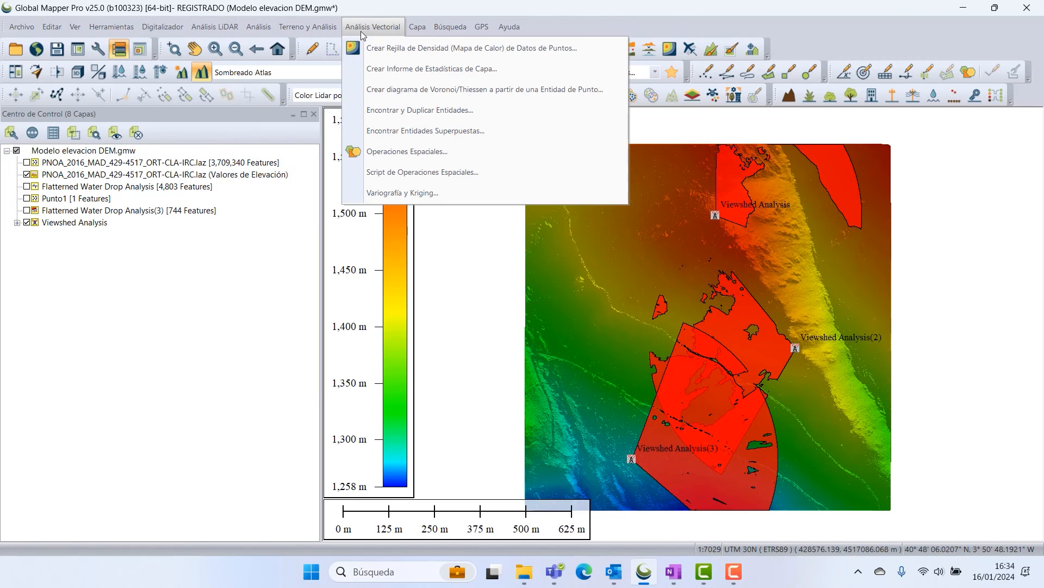
pyautogui.moveTo(316, 28)
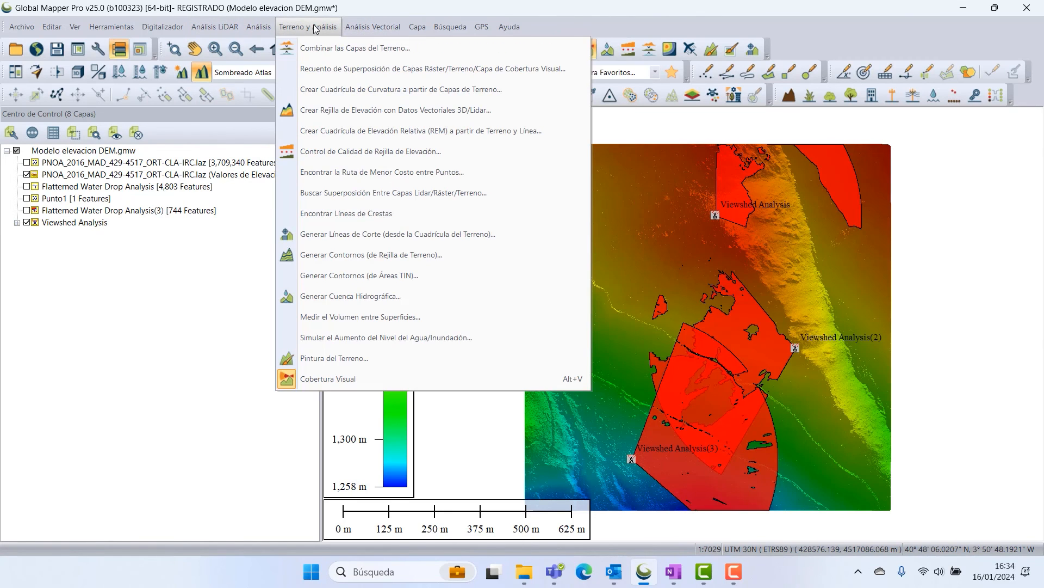
pyautogui.click(178, 294)
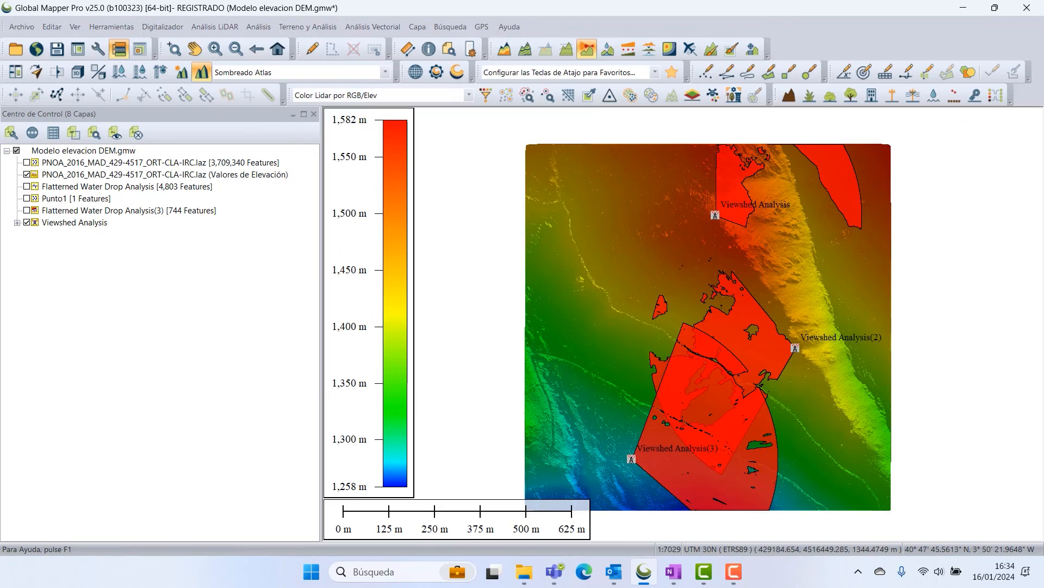